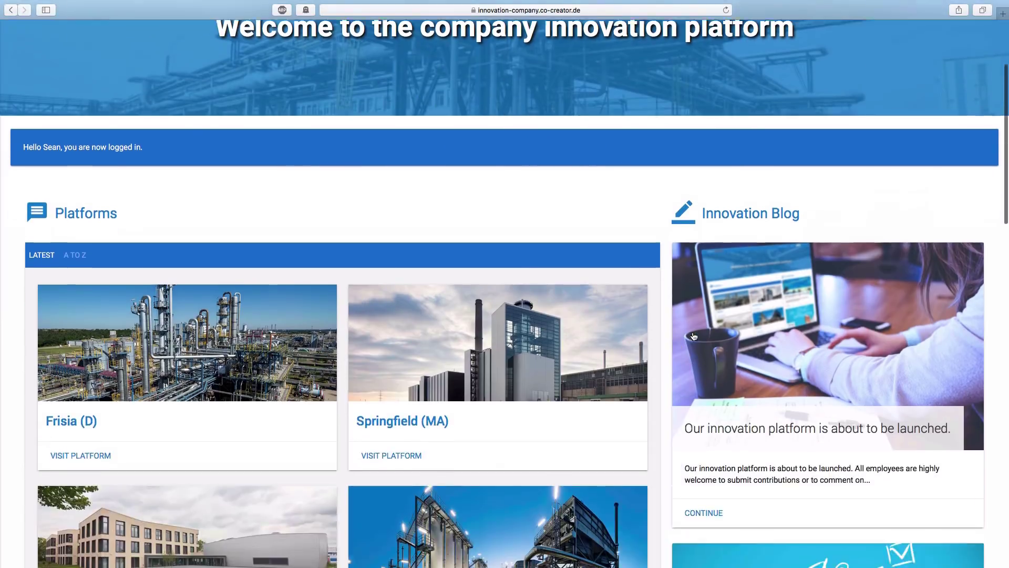
Step: Open the Innovation Blog posts and switch the platform language to German
{"action": "scroll", "coordinate": [692, 331], "scroll_direction": "up", "scroll_amount": 5}
{"action": "scroll", "coordinate": [692, 327], "scroll_direction": "up", "scroll_amount": 7}
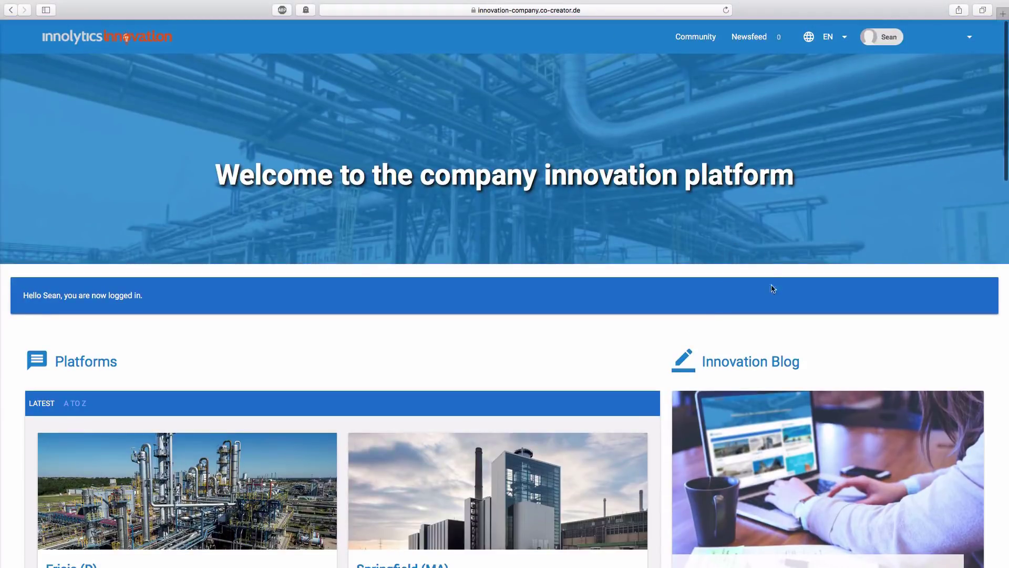
{"action": "left_click", "coordinate": [740, 365]}
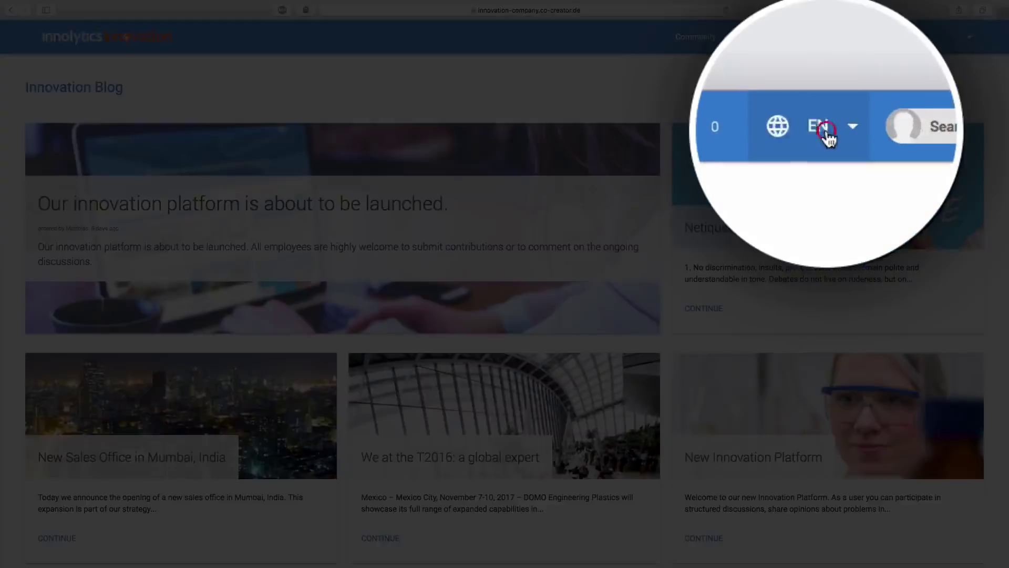
{"action": "left_click", "coordinate": [828, 37]}
{"action": "left_click", "coordinate": [826, 42]}
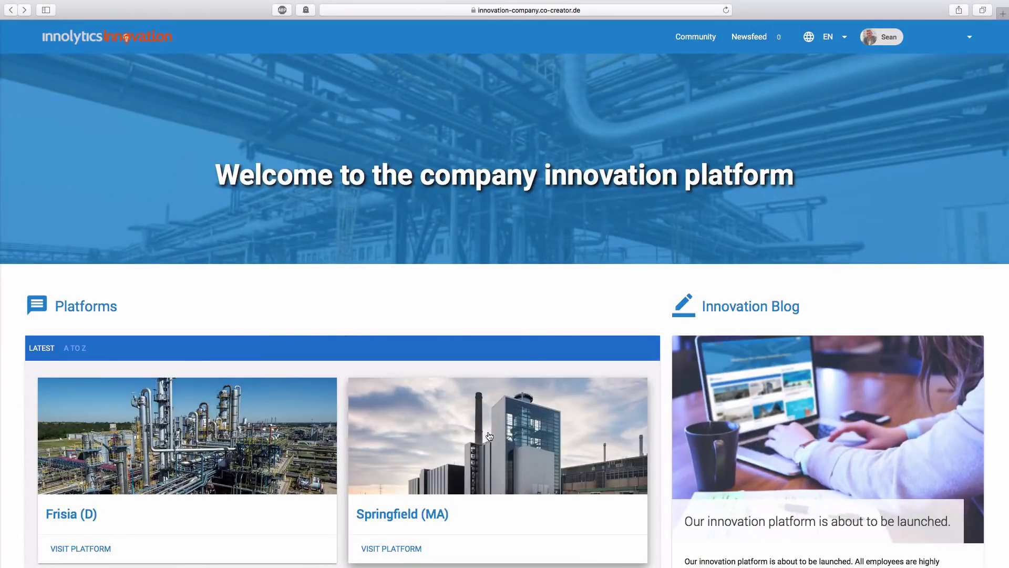
Step: Filter Springfield (MA) discussions to Production processes and Business processes, sorted by most discussed
{"action": "left_click", "coordinate": [489, 434]}
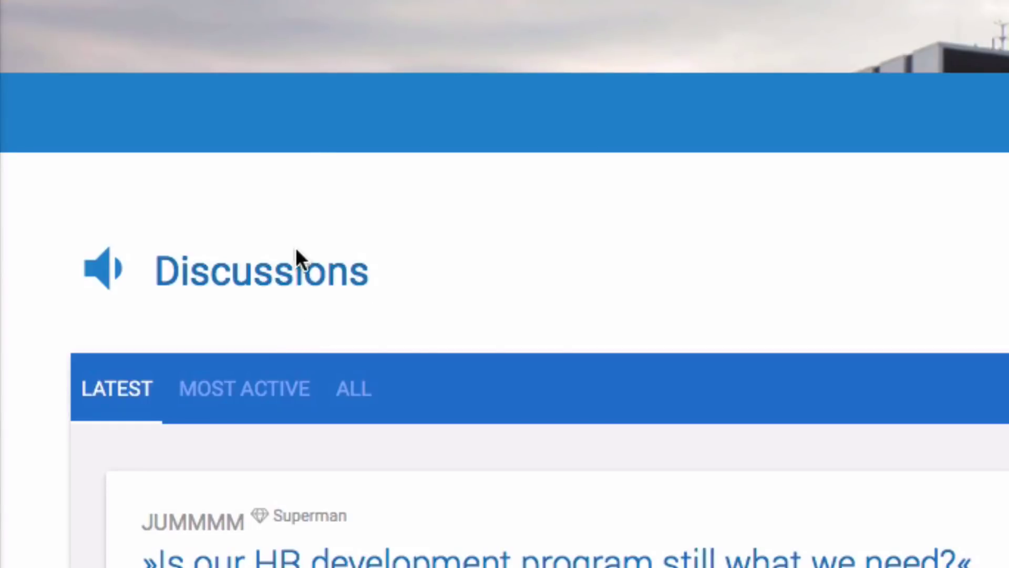
{"action": "left_click", "coordinate": [282, 273]}
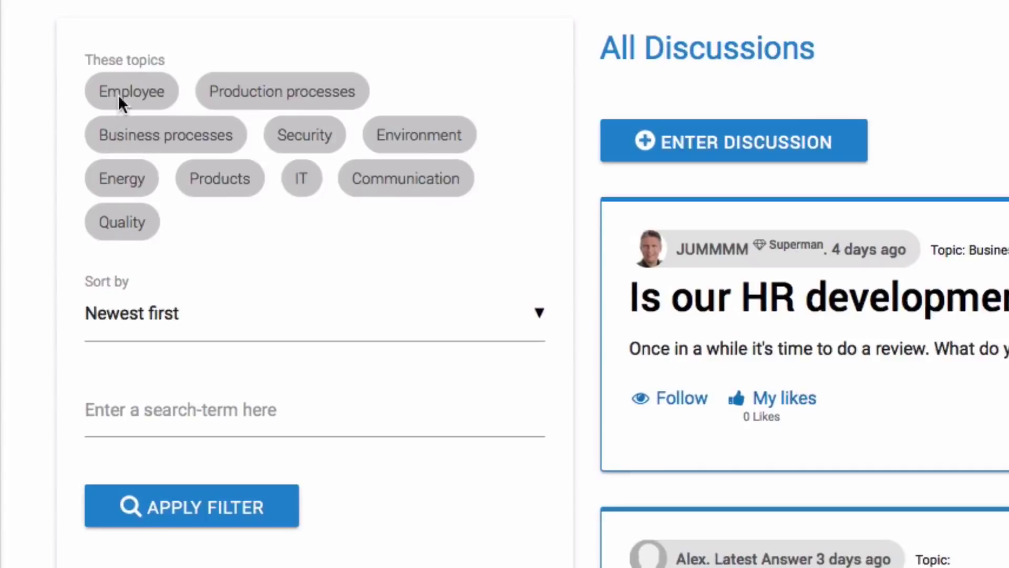
{"action": "left_click", "coordinate": [261, 95]}
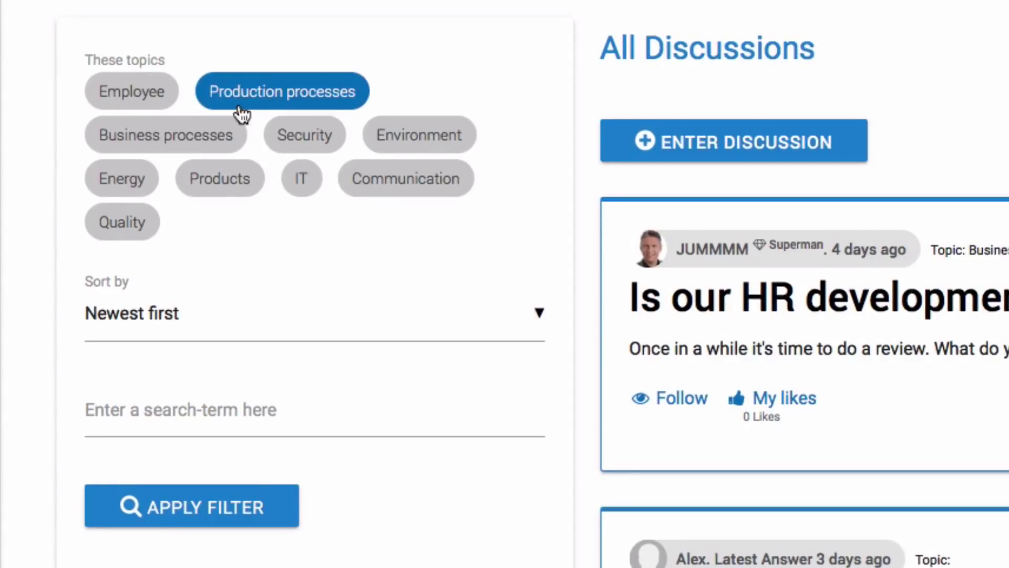
{"action": "left_click", "coordinate": [197, 139]}
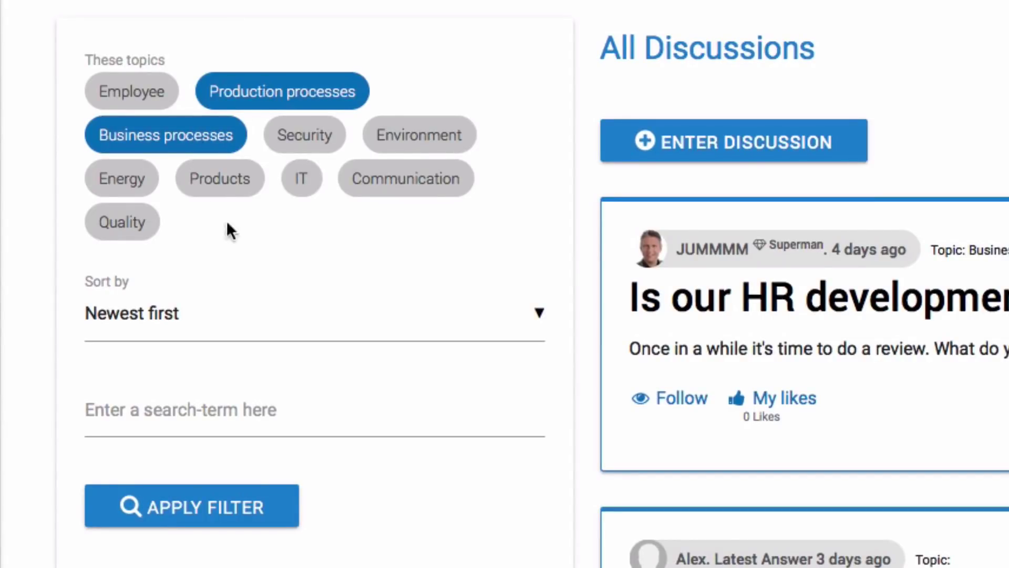
{"action": "left_click", "coordinate": [206, 322]}
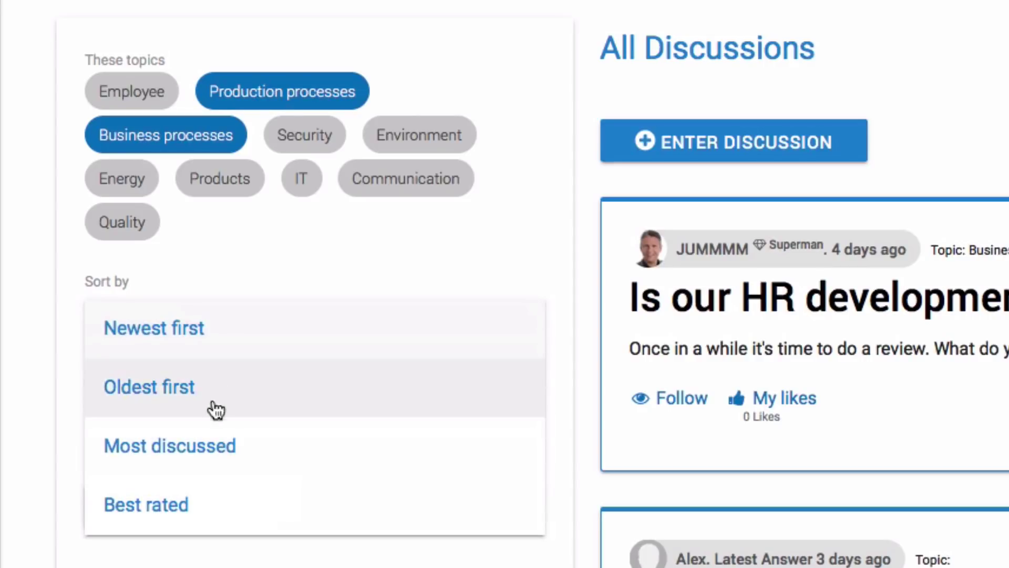
{"action": "left_click", "coordinate": [197, 448]}
{"action": "left_click", "coordinate": [203, 505]}
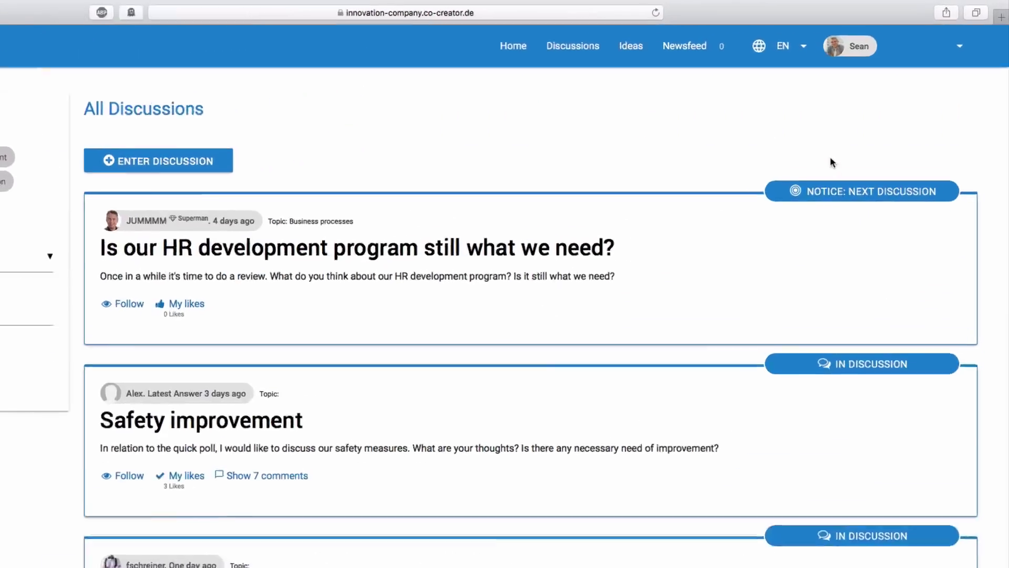
Step: Comment 'I am definitely for taking part. It was great fun last year :)' on the marathon discussion
{"action": "scroll", "coordinate": [833, 169], "scroll_direction": "down", "scroll_amount": 8}
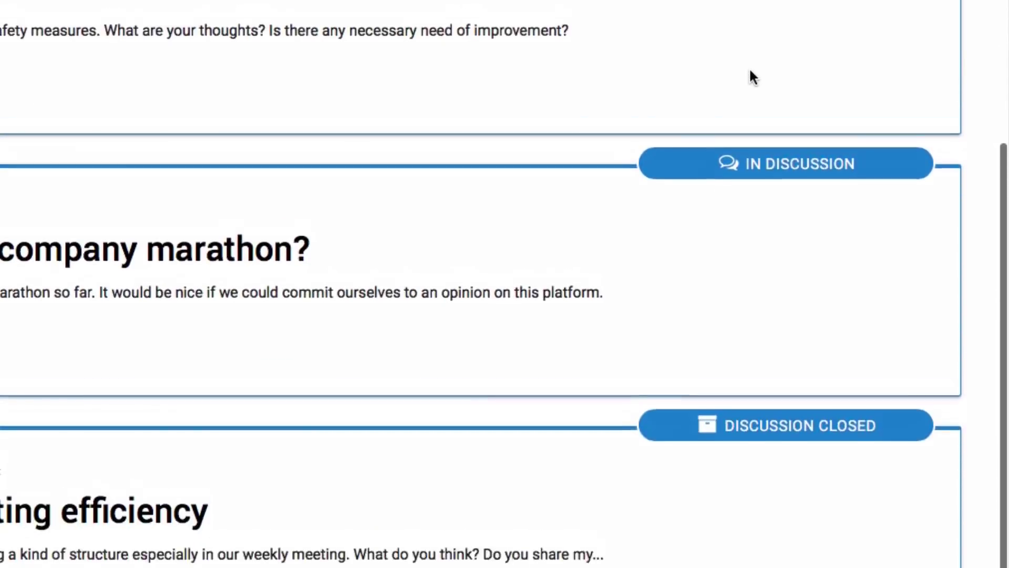
{"action": "scroll", "coordinate": [751, 73], "scroll_direction": "up", "scroll_amount": 6}
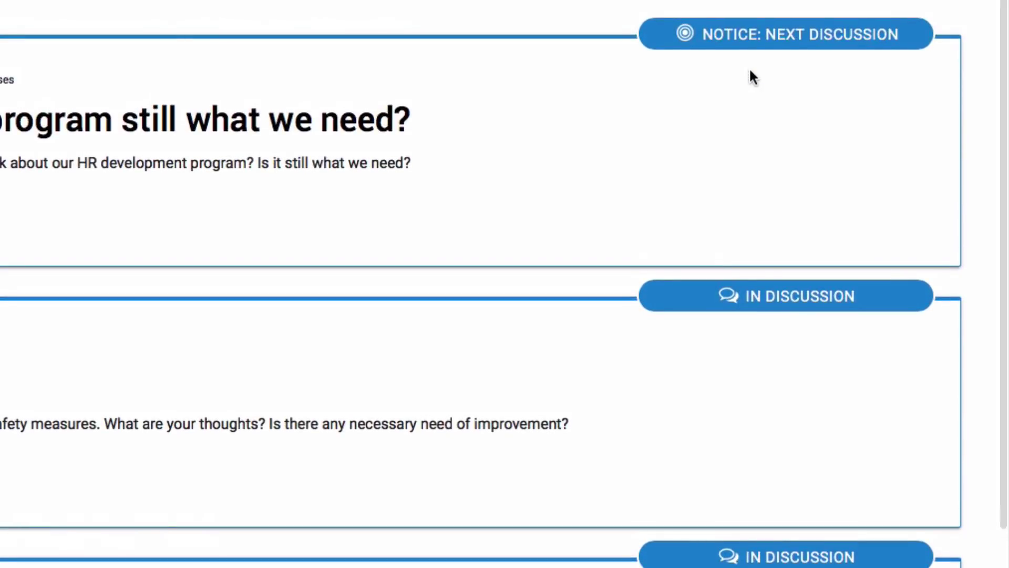
{"action": "scroll", "coordinate": [660, 95], "scroll_direction": "down", "scroll_amount": 5}
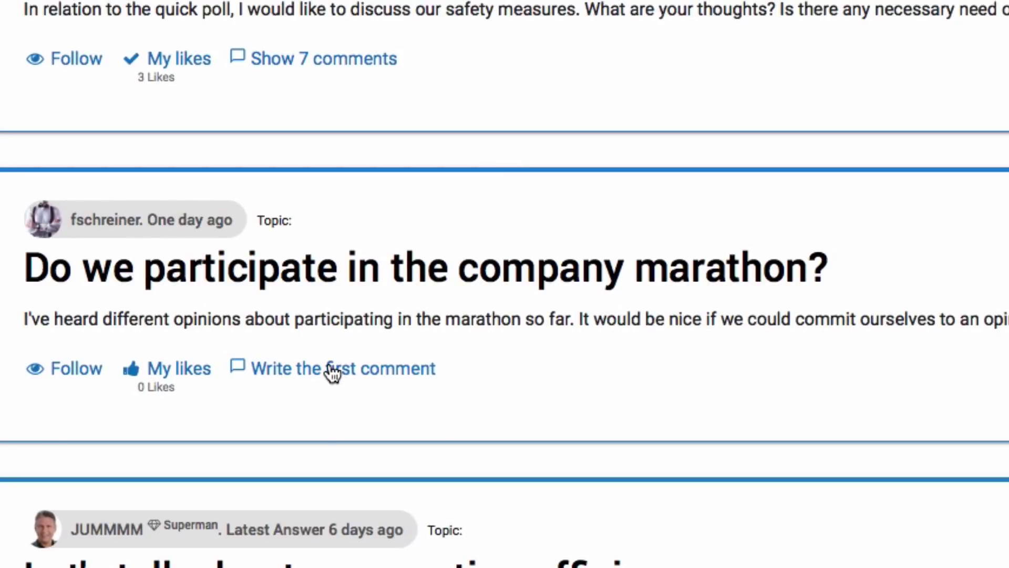
{"action": "left_click", "coordinate": [332, 370]}
{"action": "scroll", "coordinate": [332, 374], "scroll_direction": "down", "scroll_amount": 2}
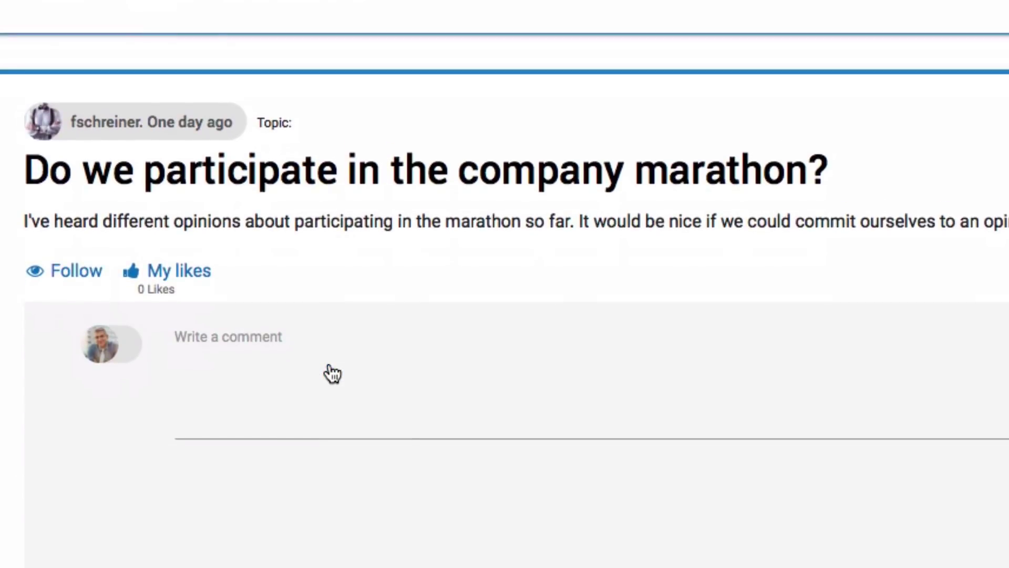
{"action": "left_click", "coordinate": [255, 348]}
{"action": "type", "text": "I am definitely for taking part. It was great fun last year :)"}
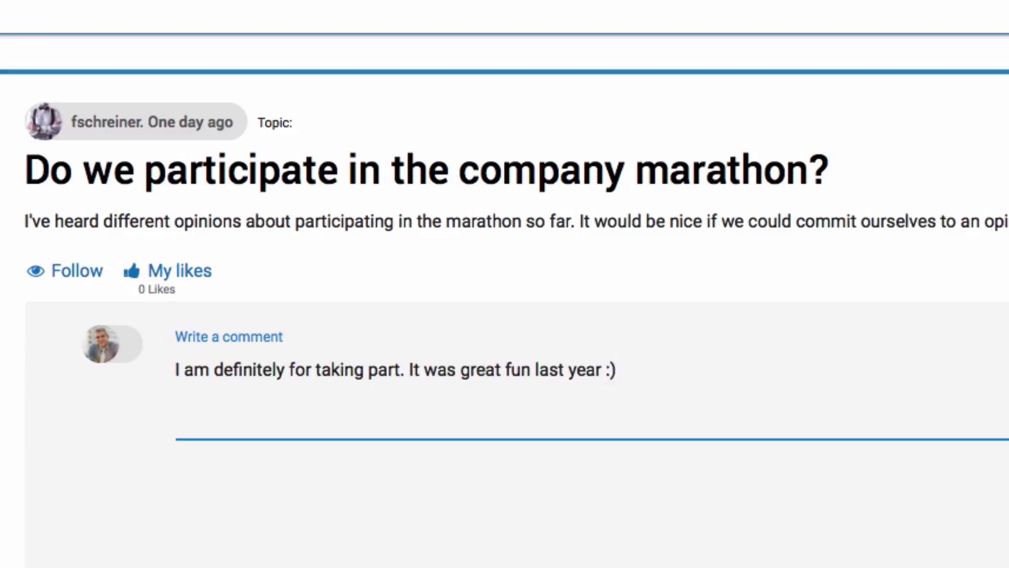
{"action": "scroll", "coordinate": [505, 284], "scroll_direction": "down", "scroll_amount": 4}
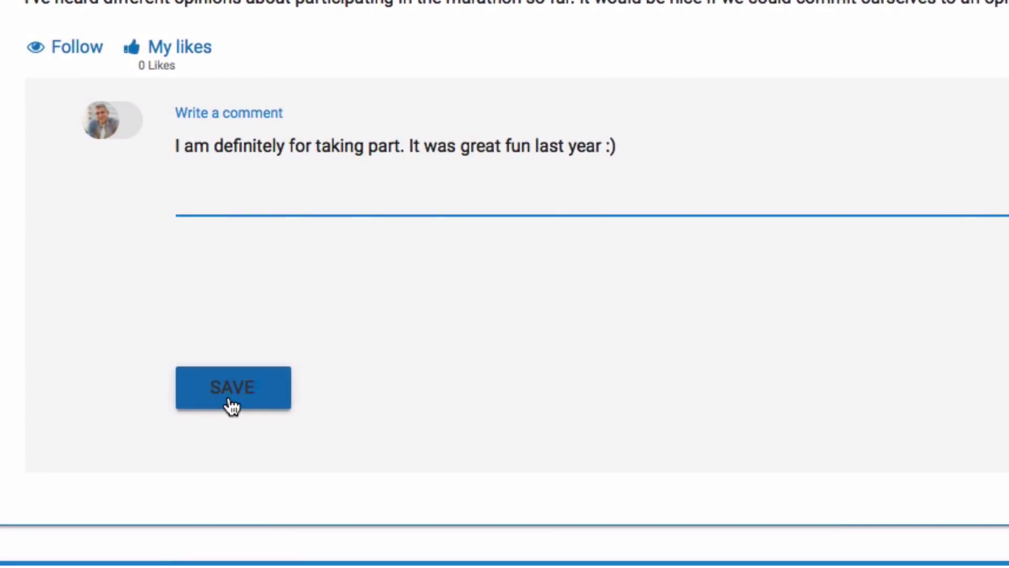
{"action": "left_click", "coordinate": [231, 404]}
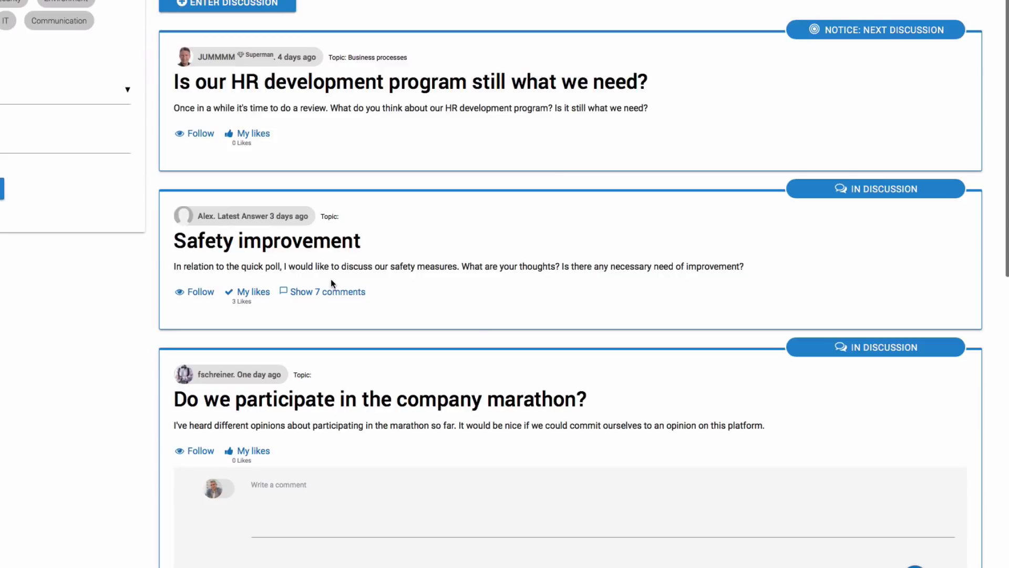
Step: Reply 'lights have been fixed. great work!' in the Safety improvement comment thread
{"action": "left_click", "coordinate": [326, 292]}
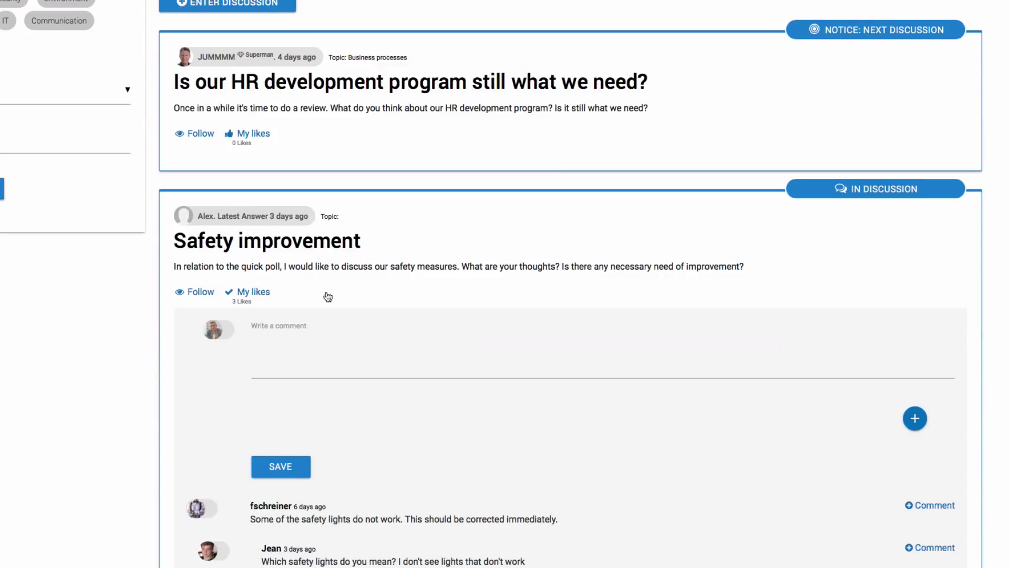
{"action": "scroll", "coordinate": [328, 297], "scroll_direction": "down", "scroll_amount": 6}
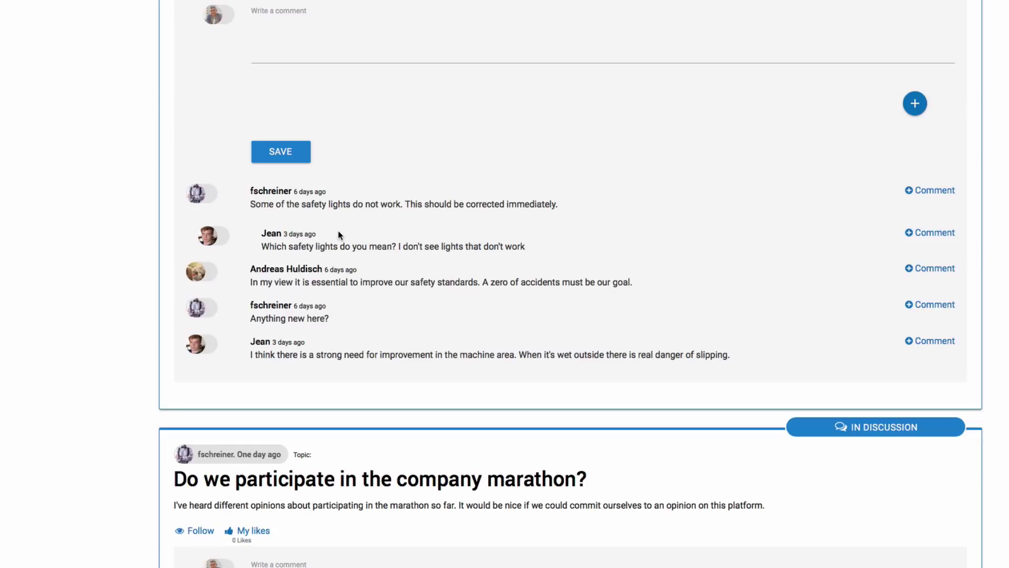
{"action": "left_click", "coordinate": [913, 231]}
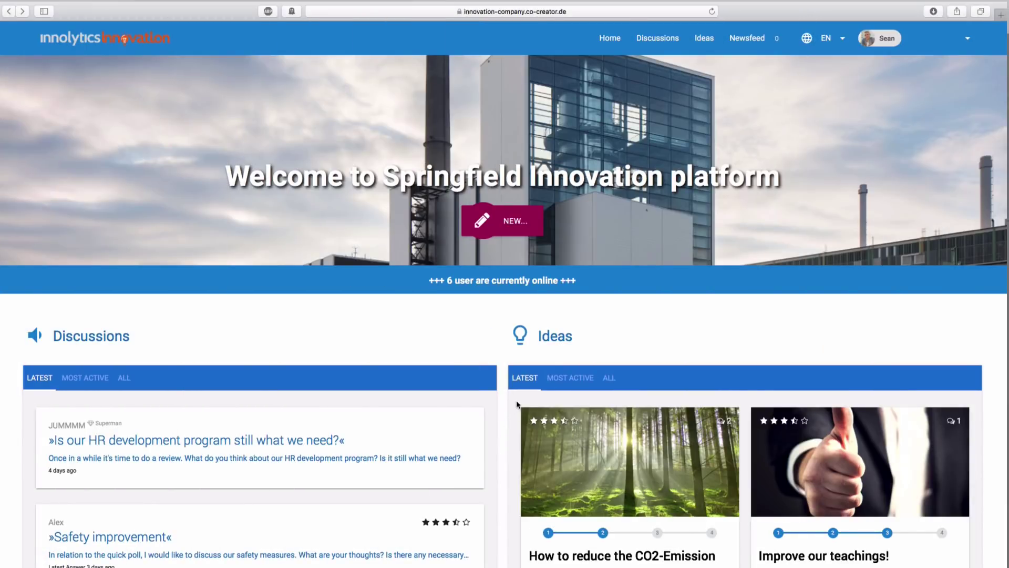
Step: Filter ideas to Employee, Production processes, Products and Environment, newest first, published only
{"action": "left_click", "coordinate": [549, 343]}
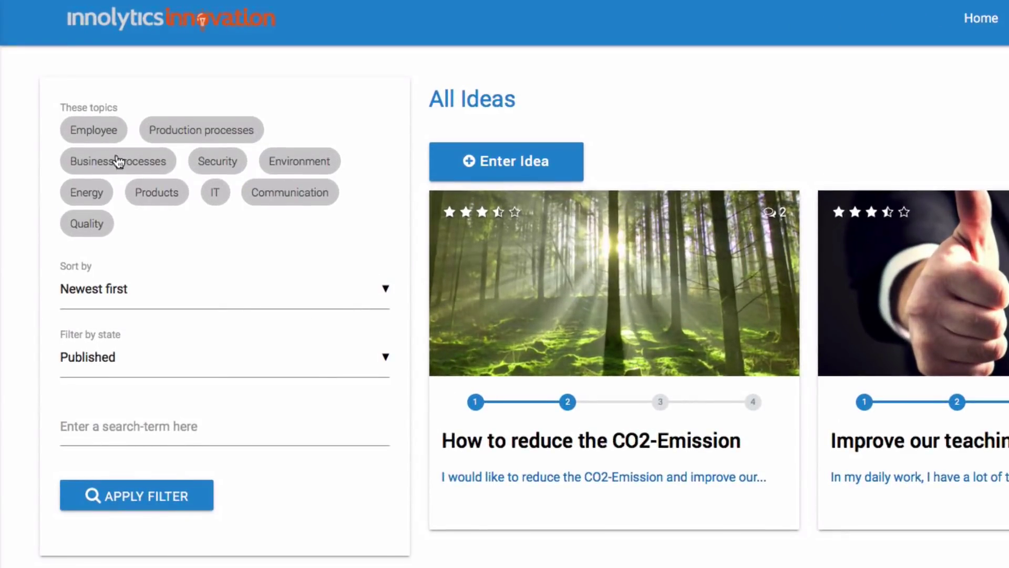
{"action": "left_click", "coordinate": [66, 110]}
{"action": "left_click", "coordinate": [164, 129]}
{"action": "left_click", "coordinate": [152, 193]}
{"action": "left_click", "coordinate": [275, 173]}
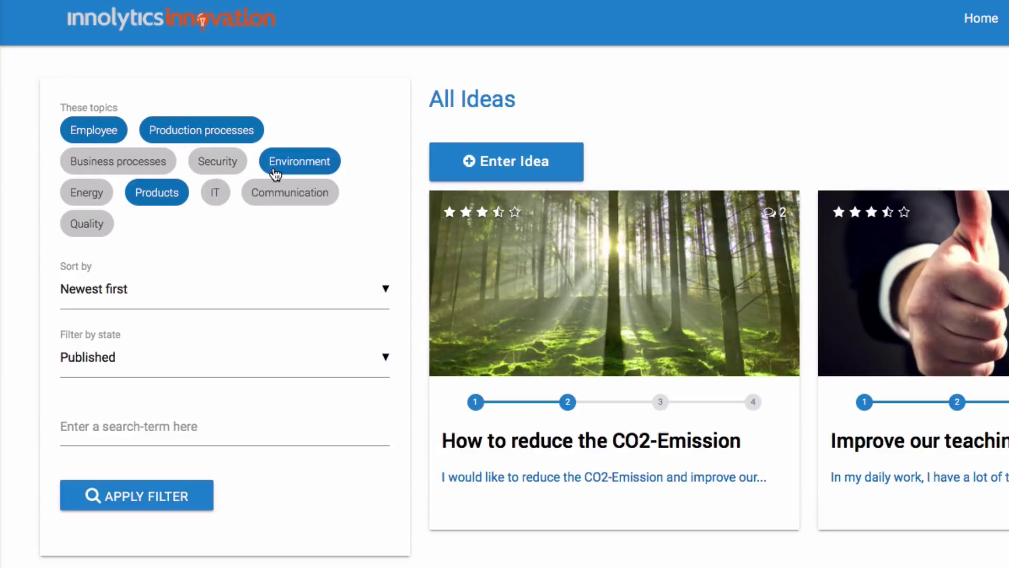
{"action": "left_click", "coordinate": [165, 289]}
{"action": "left_click", "coordinate": [105, 297]}
{"action": "left_click", "coordinate": [131, 367]}
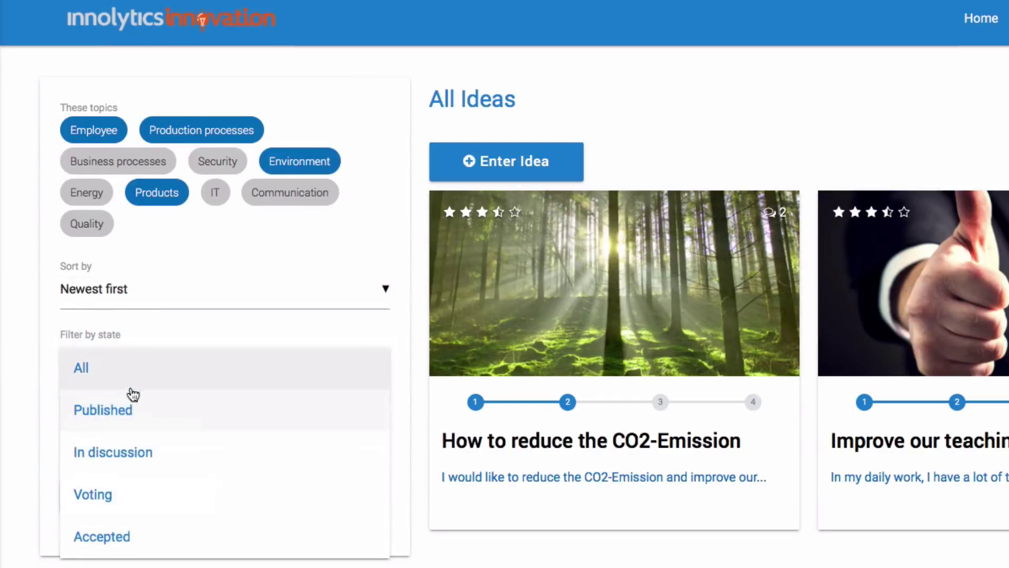
{"action": "left_click", "coordinate": [133, 401]}
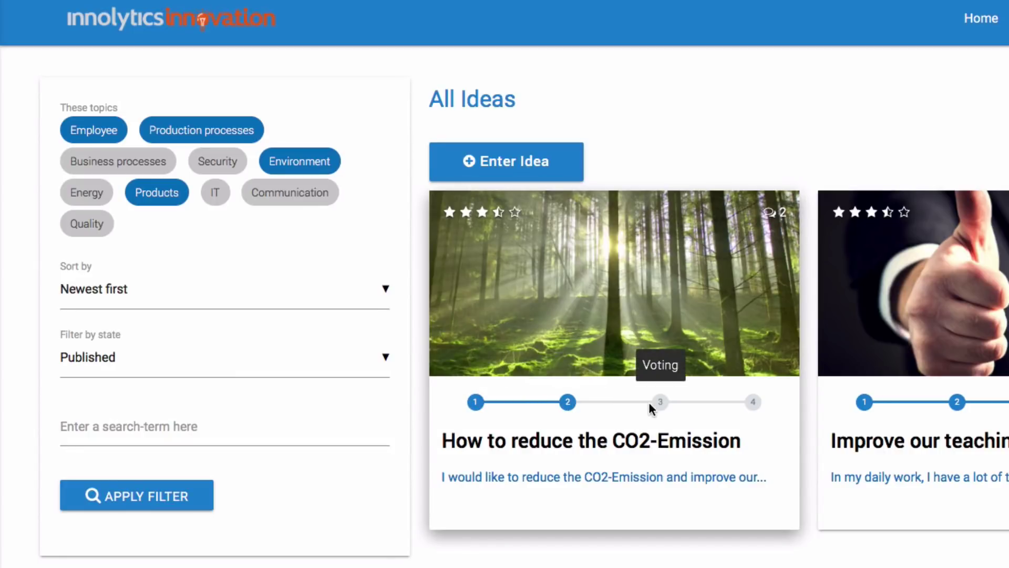
Step: Post a comment starting 'Very good suggestion. We'll test that…' on the 1-2-3 Meeting Structure idea
{"action": "scroll", "coordinate": [751, 402], "scroll_direction": "down", "scroll_amount": 10}
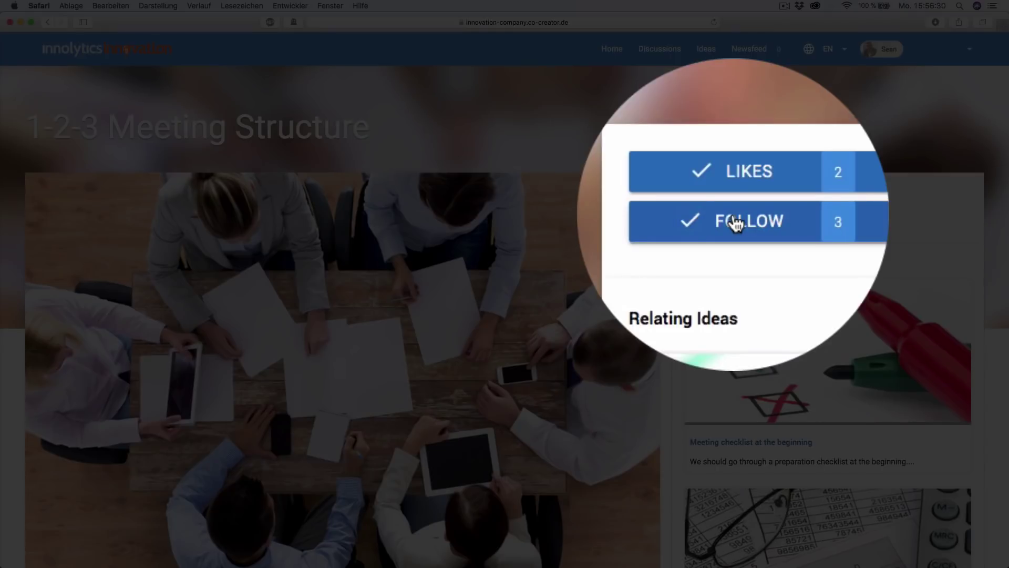
{"action": "scroll", "coordinate": [669, 385], "scroll_direction": "down", "scroll_amount": 10}
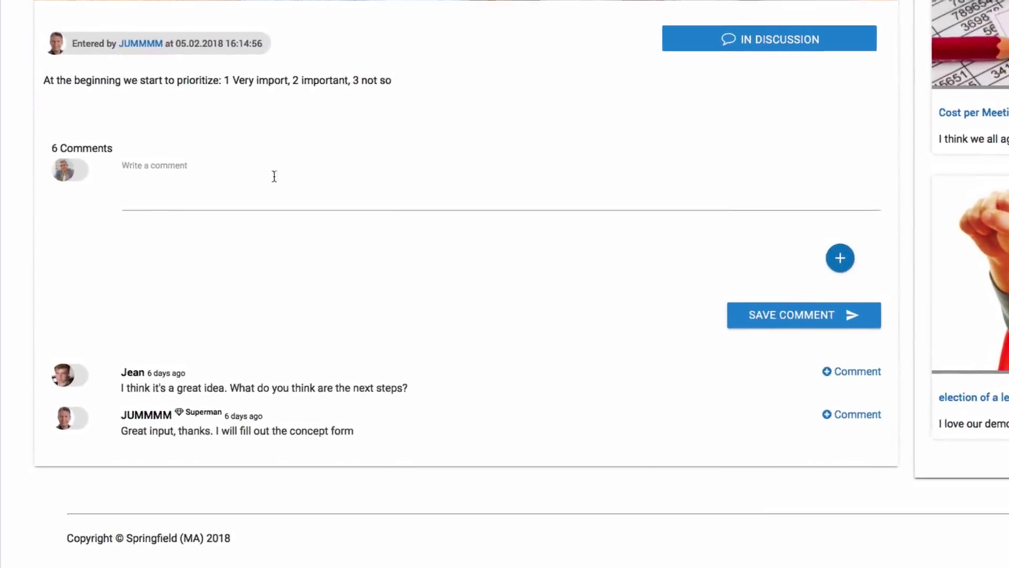
{"action": "left_click", "coordinate": [274, 176]}
{"action": "type", "text": "Very good suggestion. We'll test that tomorrow in our 10 am meeting."}
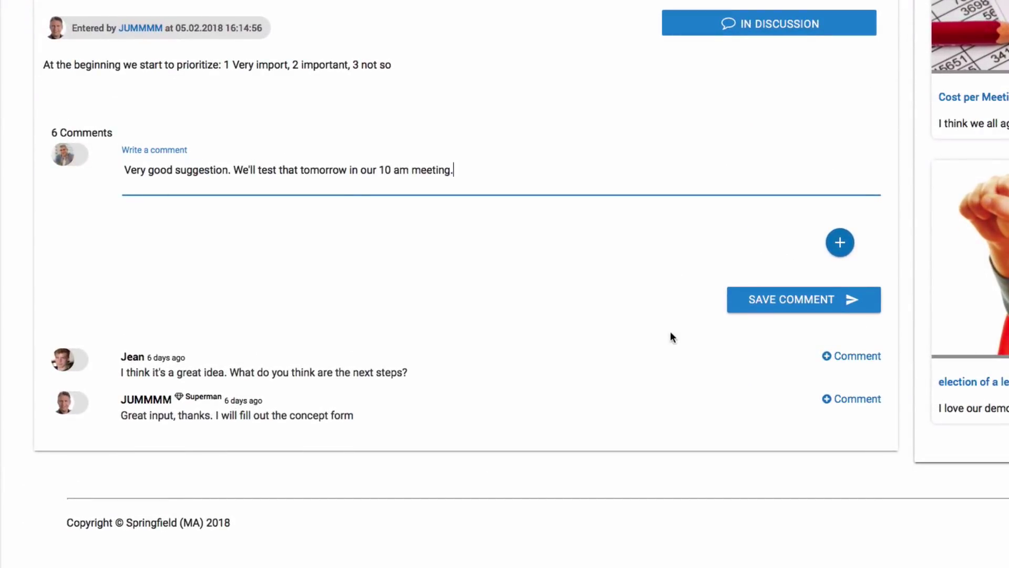
{"action": "left_click", "coordinate": [776, 308]}
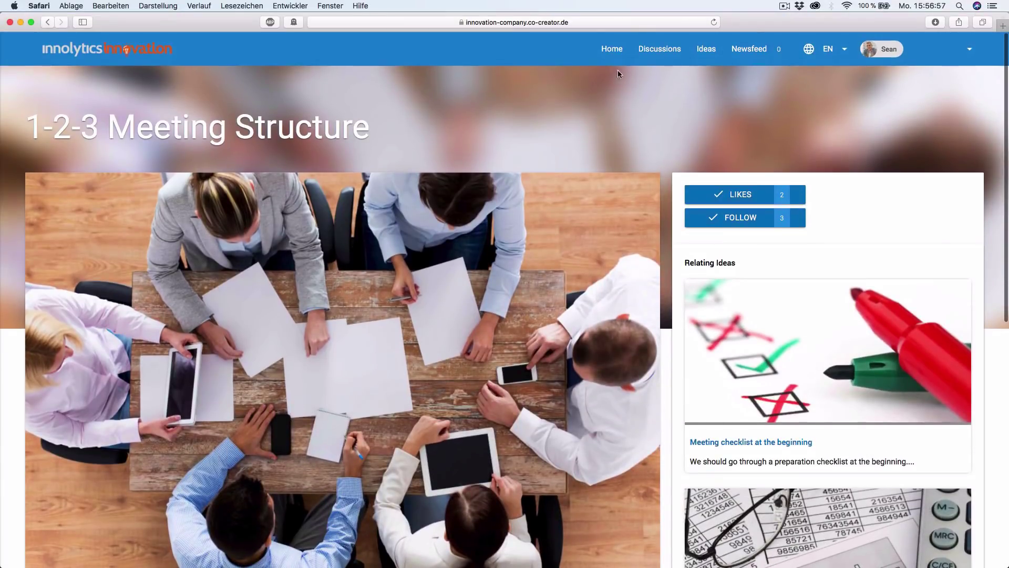
Step: Go back to the Springfield home page and start submitting a new idea
{"action": "left_click", "coordinate": [613, 49]}
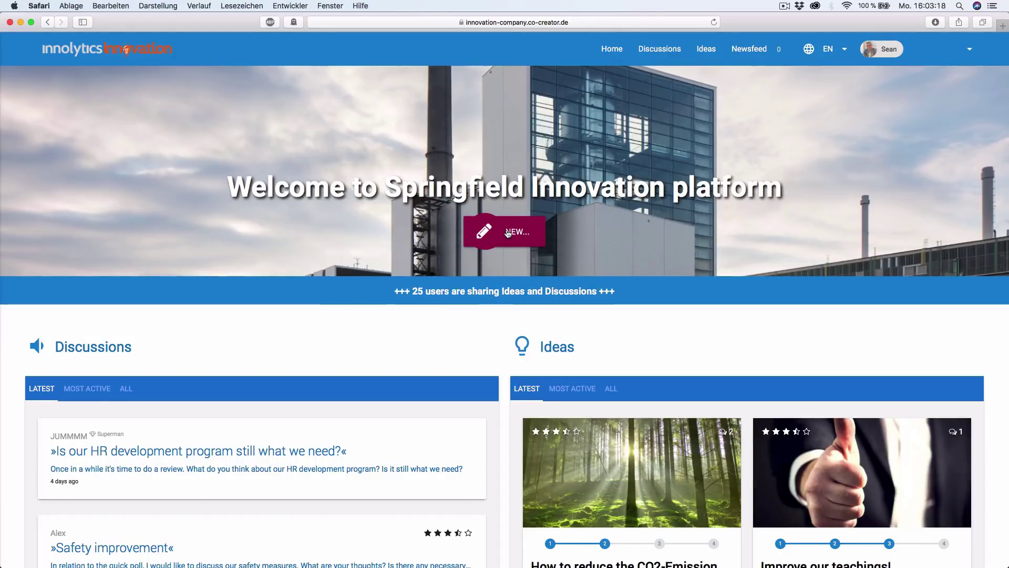
{"action": "left_click", "coordinate": [507, 234]}
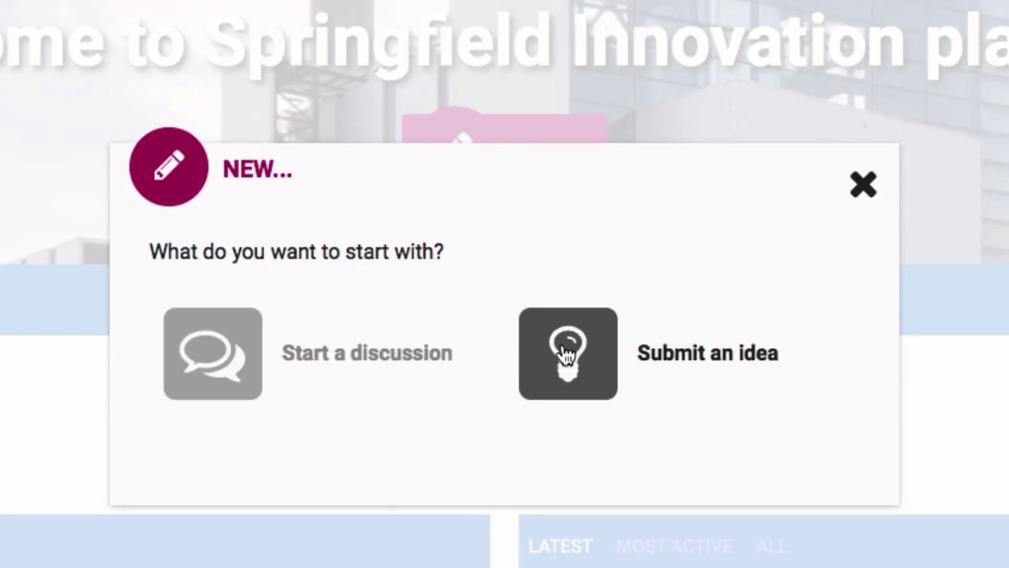
{"action": "left_click", "coordinate": [565, 354]}
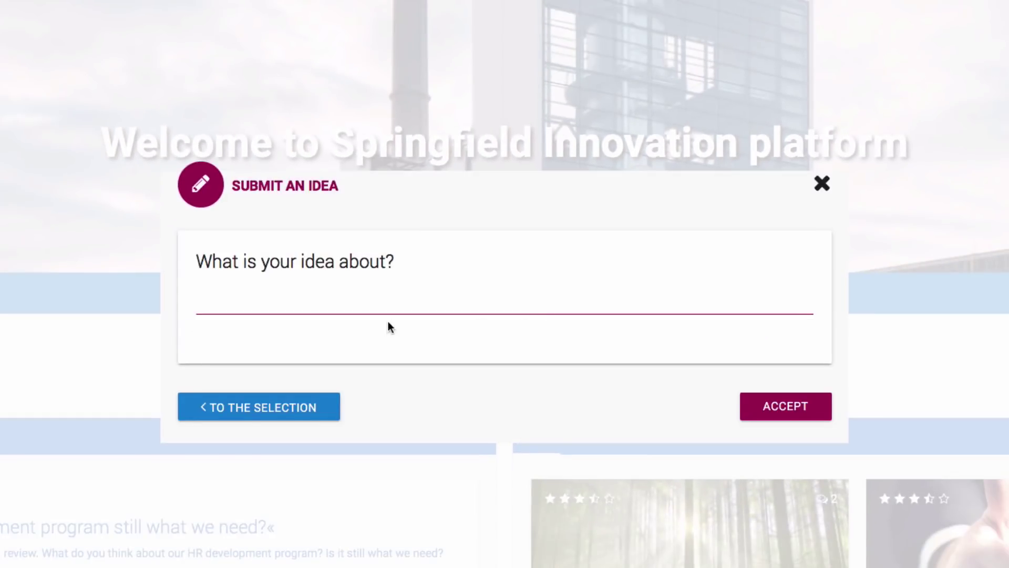
Step: Title the idea 'Time savings through' and begin describing the trade-fair connected helmets
{"action": "left_click", "coordinate": [343, 312]}
{"action": "type", "text": "Time savings through cross linking our fitters"}
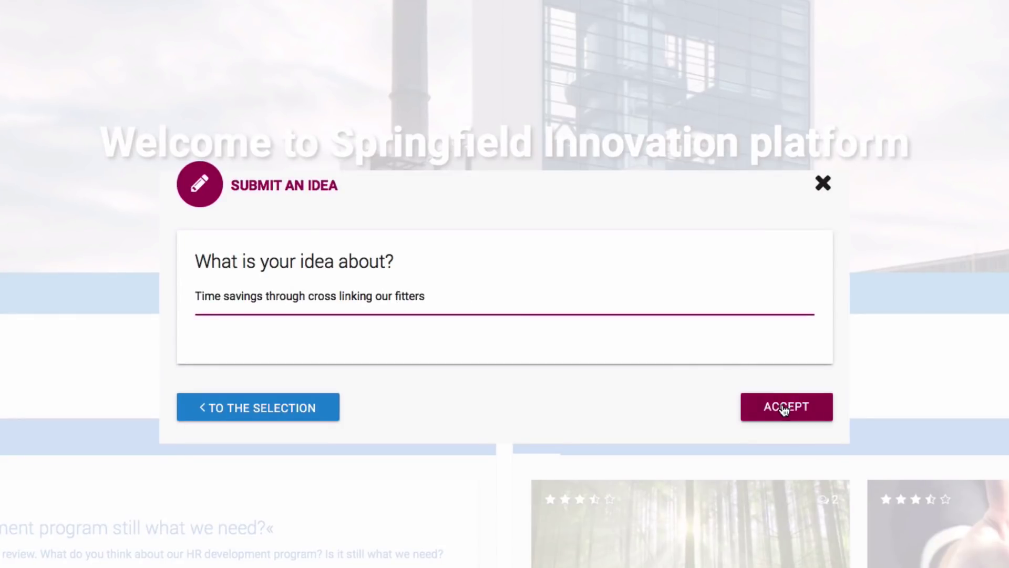
{"action": "left_click", "coordinate": [784, 407]}
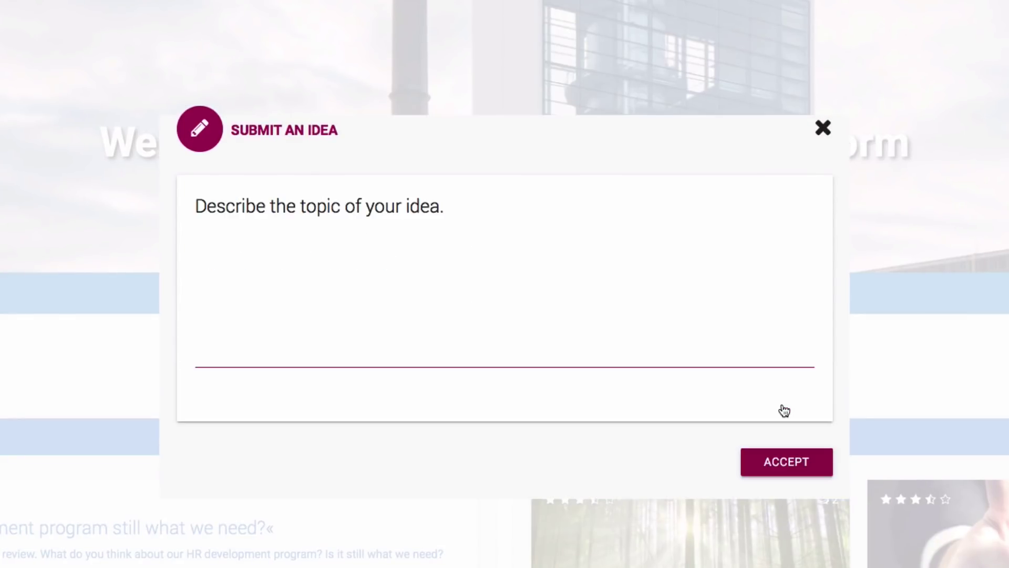
{"action": "left_click", "coordinate": [421, 342]}
{"action": "type", "text": "I saw some solutions at a trade fair that would help u"}
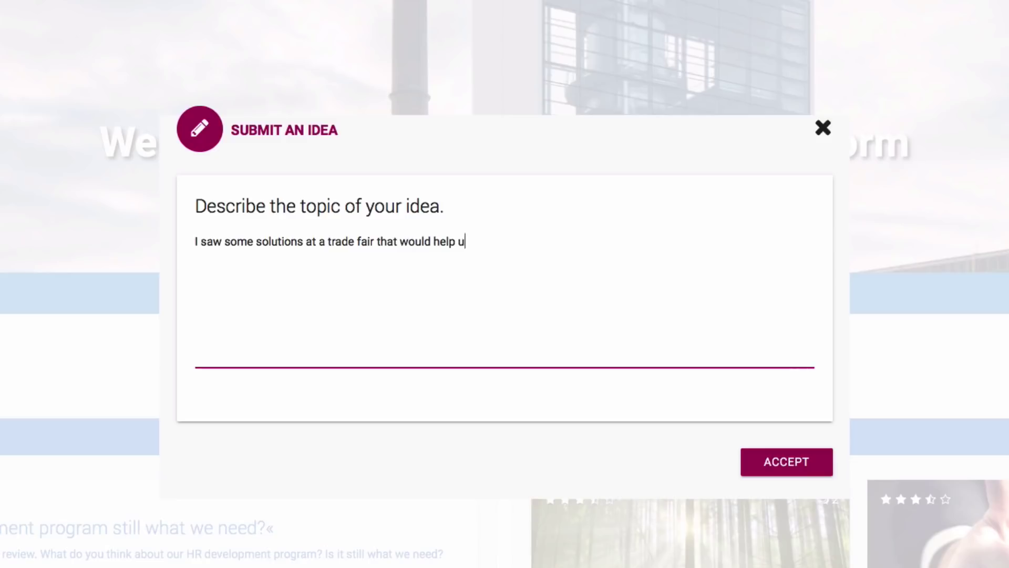
{"action": "type", "text": "s a lot: Helmets that connect service staff directly to the head office. That would save a lot of time: we are currently using phone calls, mails and WhatsApp to help the technician on site. If I, as an experienced technician, see the same thing as the installer on site, the time needed to solve problems would be reduced by at leas"}
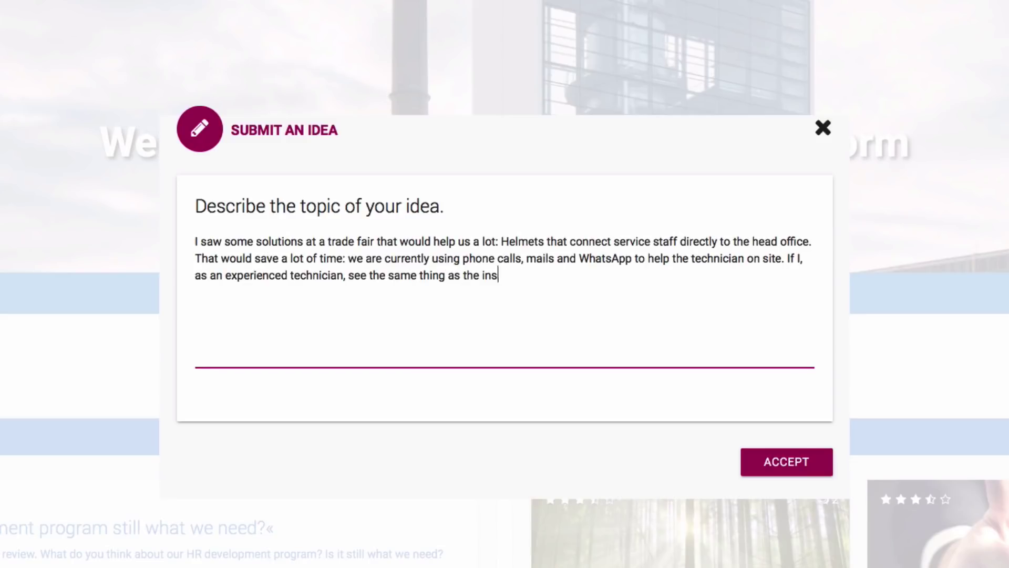
Step: Tag the idea with the Production processes topic
{"action": "left_click", "coordinate": [788, 460]}
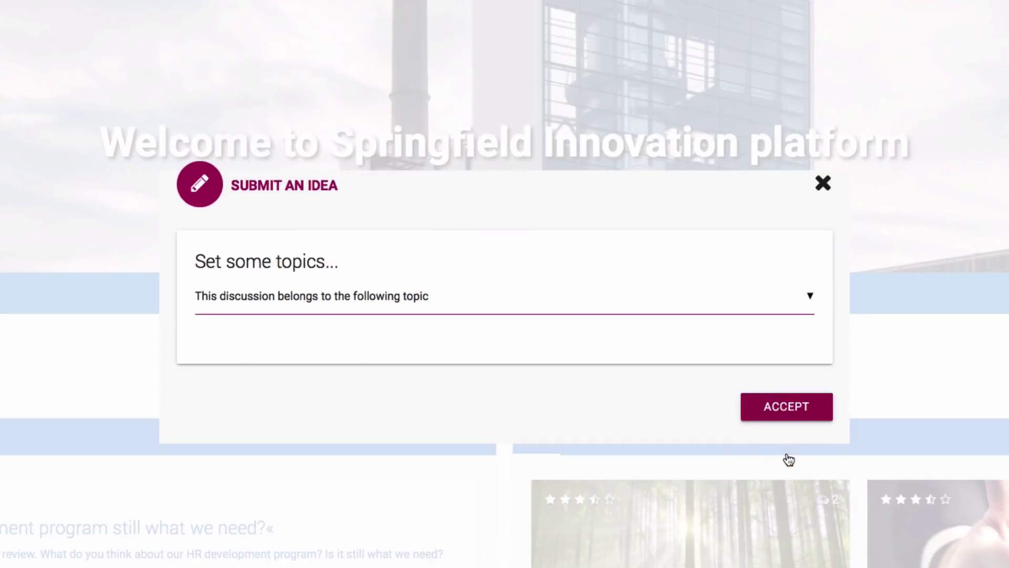
{"action": "left_click", "coordinate": [816, 296]}
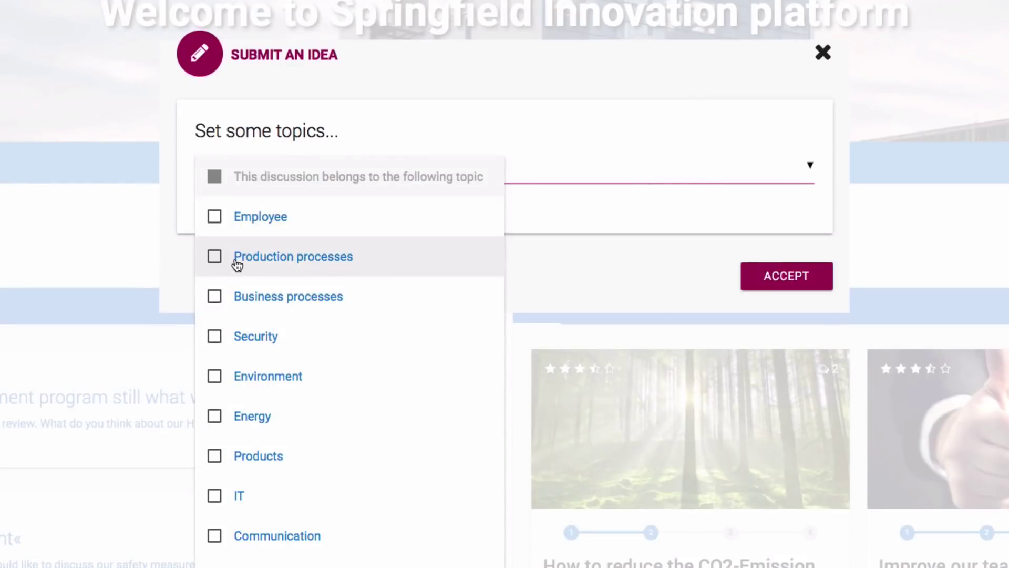
{"action": "left_click", "coordinate": [215, 257]}
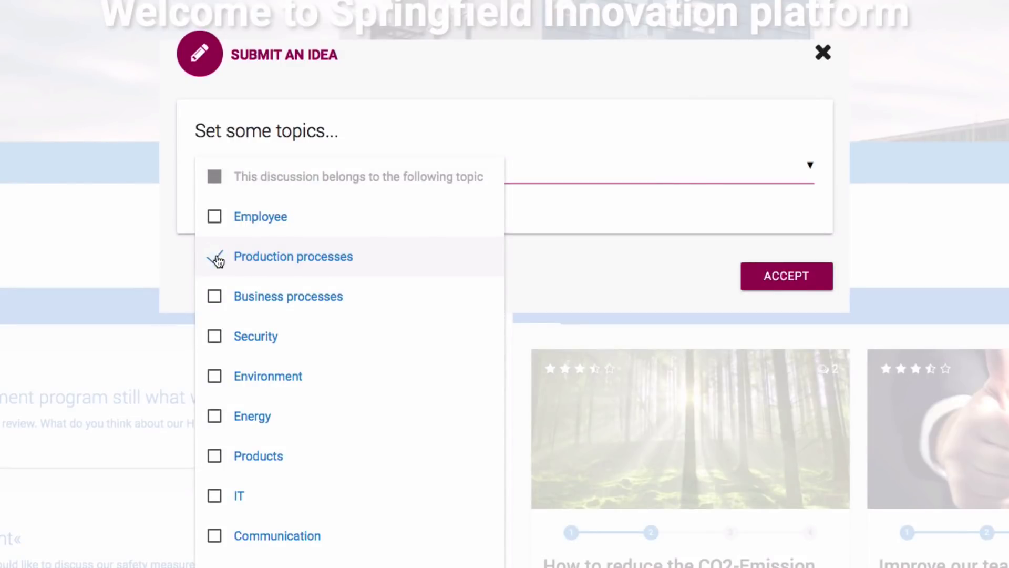
{"action": "left_click", "coordinate": [622, 253]}
{"action": "left_click", "coordinate": [772, 284]}
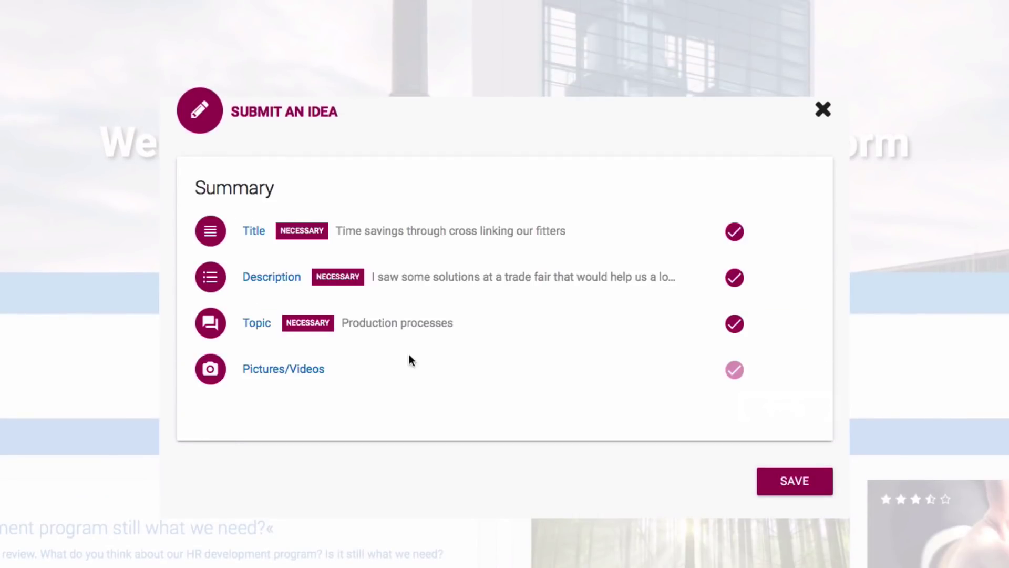
Step: Attach the video crosslinking fitters.mp4 to the idea
{"action": "left_click", "coordinate": [301, 370]}
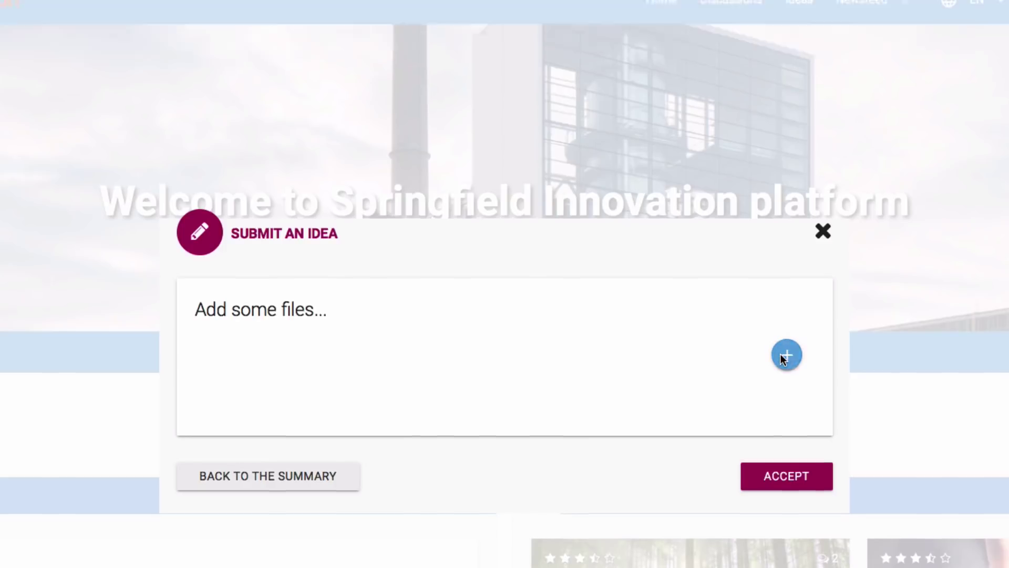
{"action": "left_click", "coordinate": [785, 296]}
{"action": "left_click", "coordinate": [346, 3]}
{"action": "double_click", "coordinate": [347, 120]}
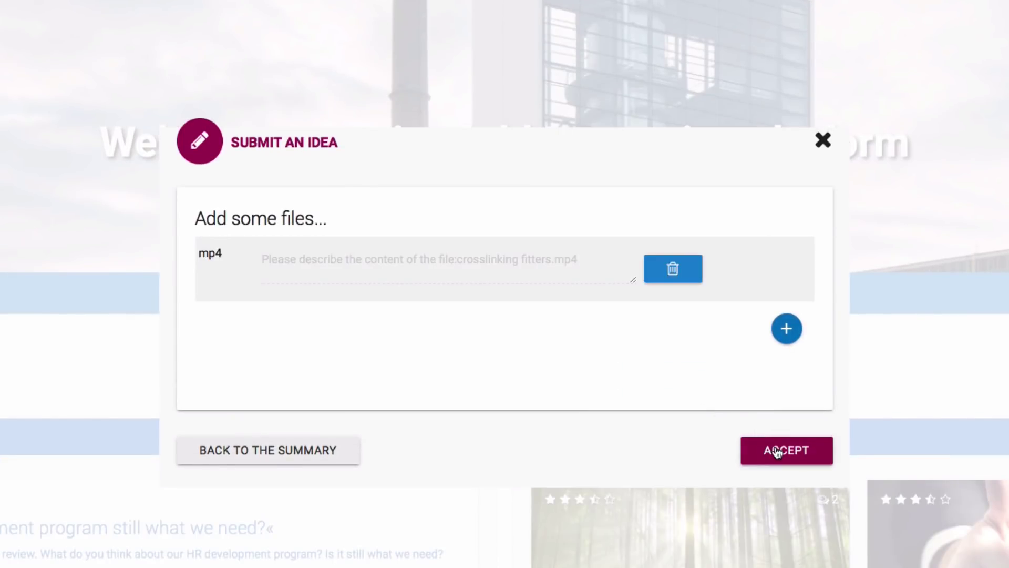
{"action": "left_click", "coordinate": [776, 451]}
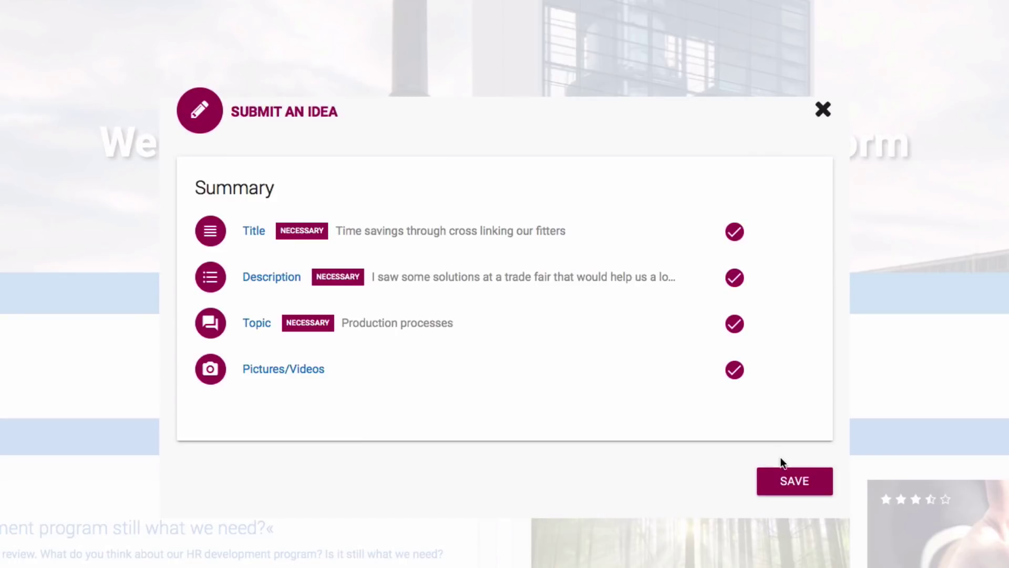
Step: Publish the idea, open its page and play the attached video
{"action": "left_click", "coordinate": [790, 484]}
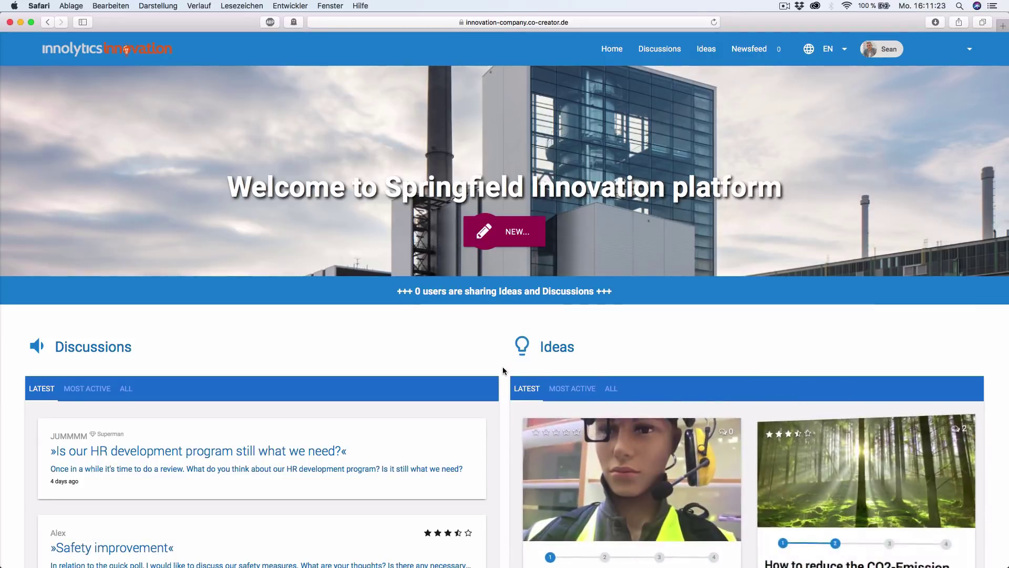
{"action": "scroll", "coordinate": [502, 367], "scroll_direction": "down", "scroll_amount": 5}
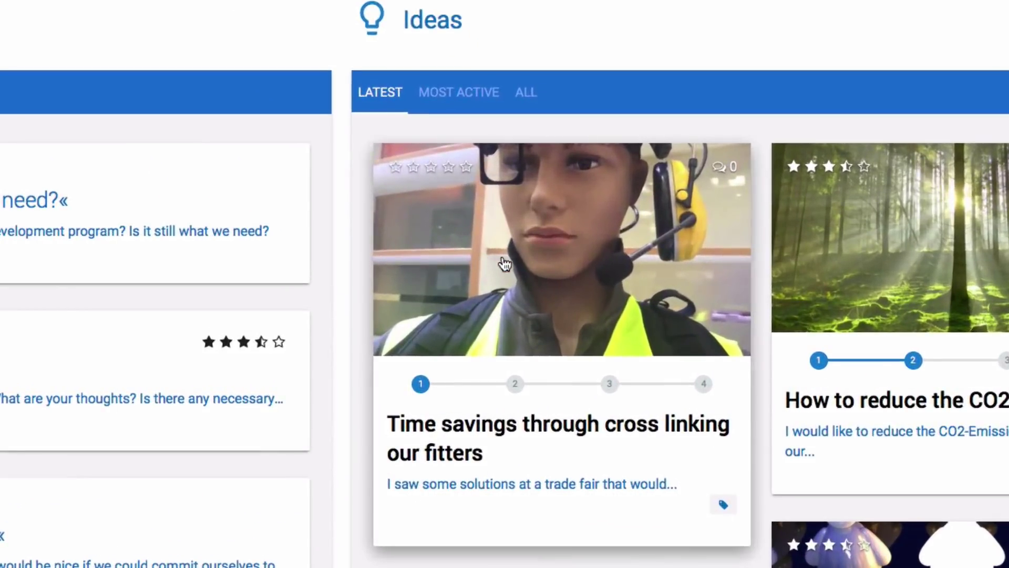
{"action": "left_click", "coordinate": [505, 264]}
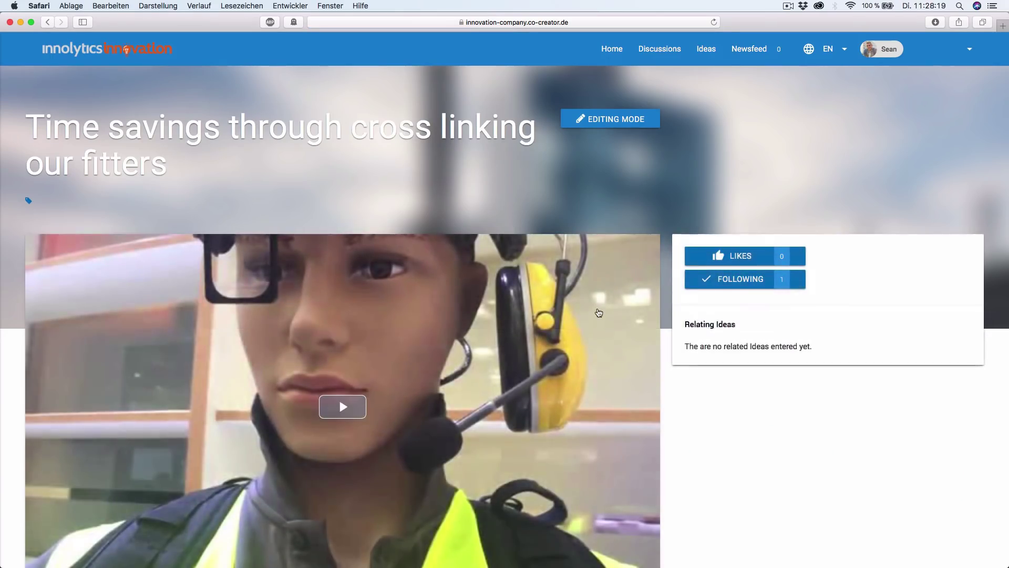
{"action": "left_click", "coordinate": [342, 405]}
{"action": "scroll", "coordinate": [366, 315], "scroll_direction": "down", "scroll_amount": 2}
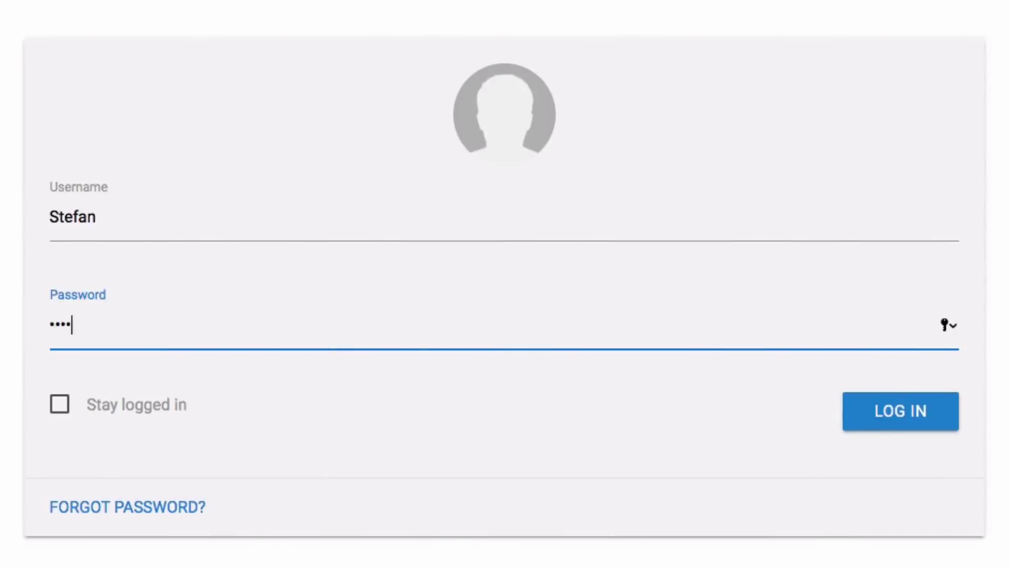
Step: Log in by entering the account password
{"action": "type", "text": "•••••••"}
{"action": "key", "text": "Return"}
{"action": "scroll", "coordinate": [481, 336], "scroll_direction": "down", "scroll_amount": 5}
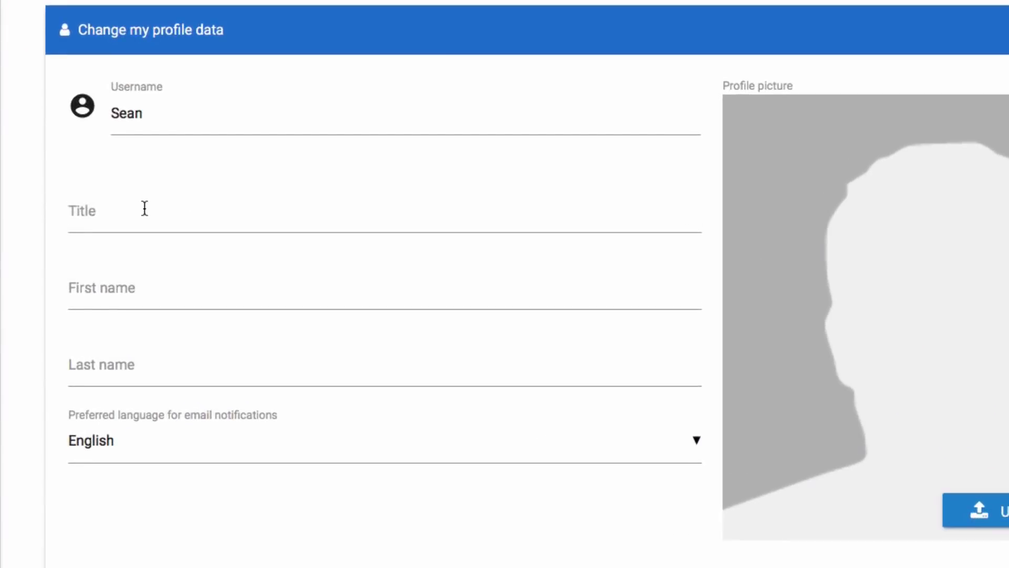
Step: Fill in the user's first and last name in the profile
{"action": "left_click", "coordinate": [145, 209]}
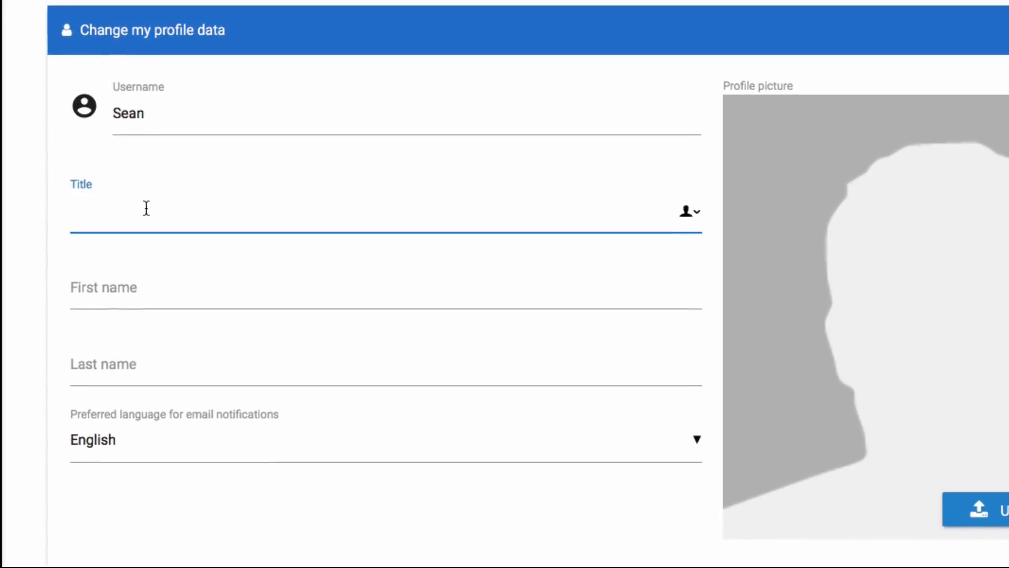
{"action": "key", "text": "Tab"}
{"action": "key", "text": "Tab"}
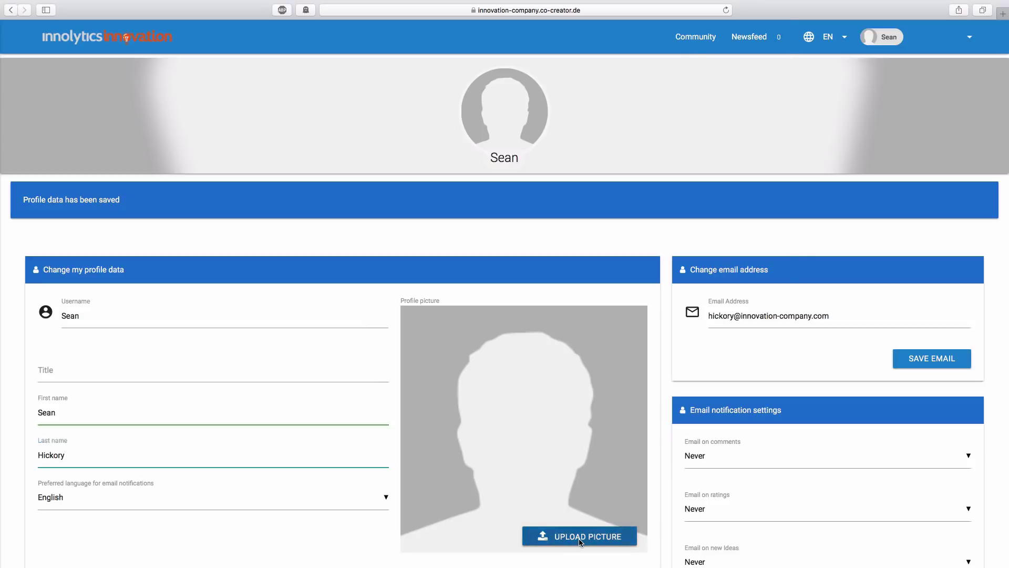
Step: Upload a portrait photo as profile picture, save the profile and reload
{"action": "left_click", "coordinate": [580, 536]}
{"action": "double_click", "coordinate": [365, 58]}
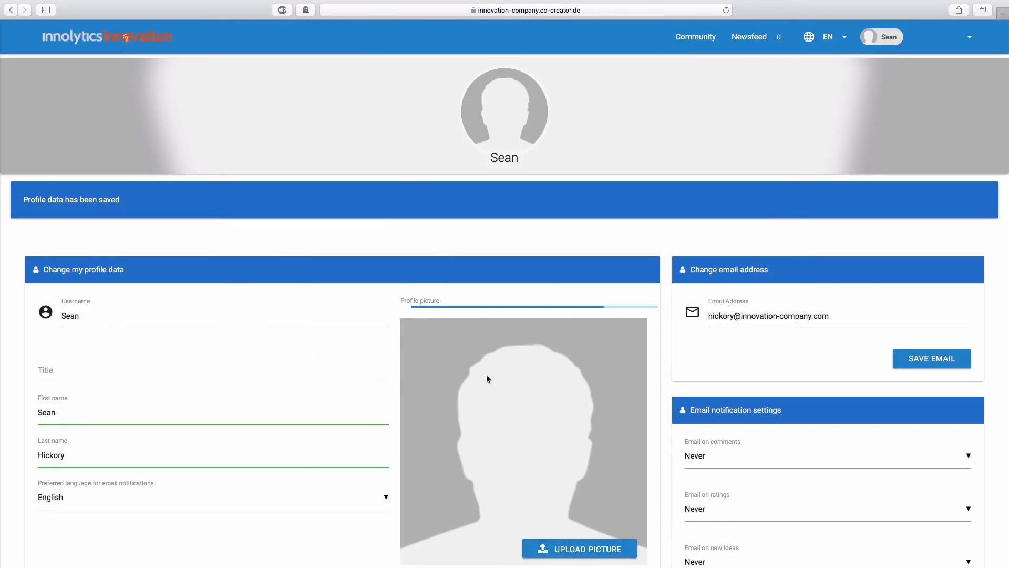
{"action": "scroll", "coordinate": [487, 378], "scroll_direction": "down", "scroll_amount": 2}
{"action": "left_click", "coordinate": [603, 450]}
{"action": "left_click", "coordinate": [726, 10]}
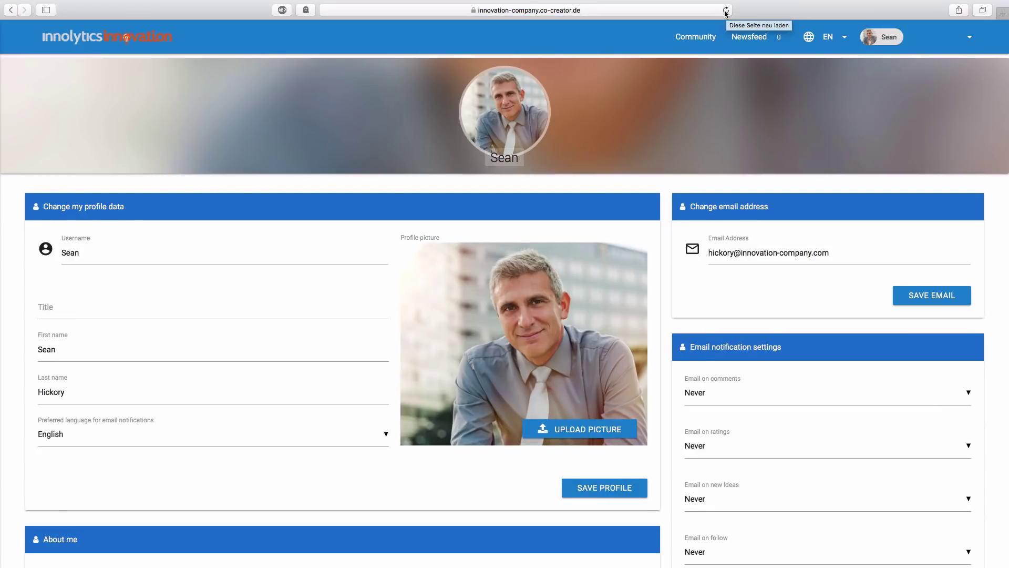
Step: Set company to Chemical Company, department to Production and function to Division Head
{"action": "scroll", "coordinate": [479, 392], "scroll_direction": "down", "scroll_amount": 10}
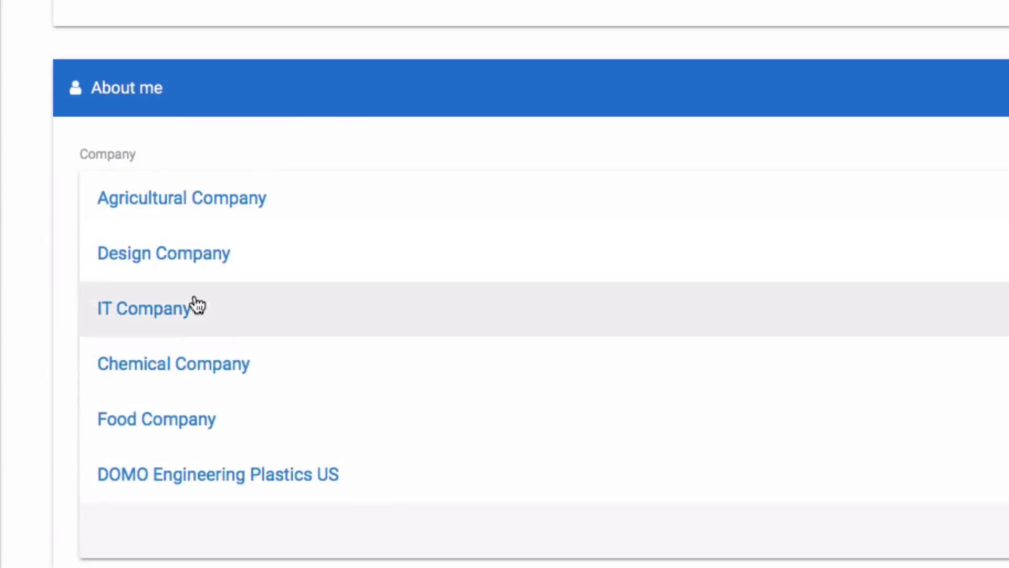
{"action": "left_click", "coordinate": [155, 363]}
{"action": "left_click", "coordinate": [154, 321]}
{"action": "left_click", "coordinate": [135, 435]}
{"action": "scroll", "coordinate": [133, 239], "scroll_direction": "down", "scroll_amount": 3}
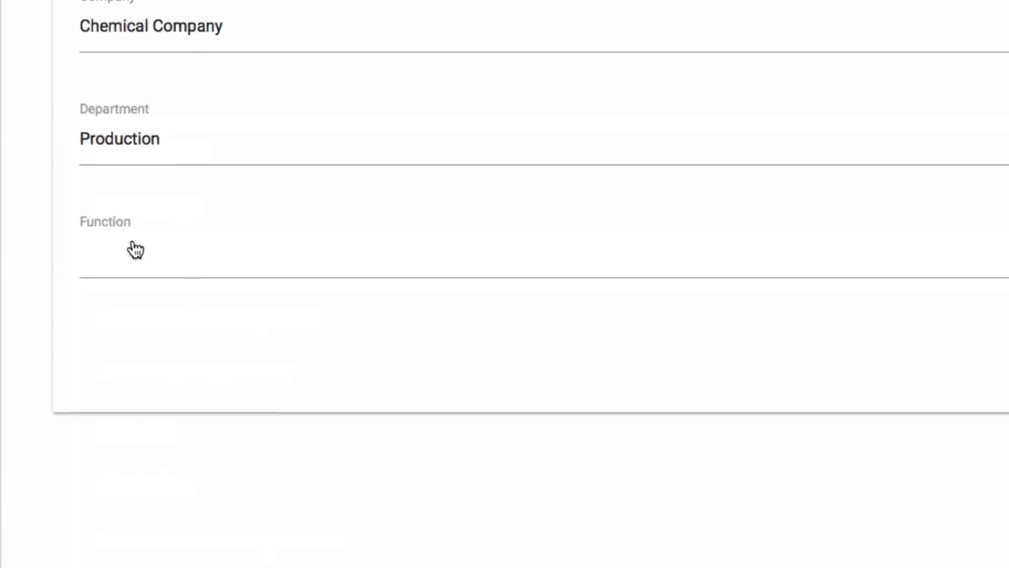
{"action": "left_click", "coordinate": [133, 239]}
{"action": "left_click", "coordinate": [134, 326]}
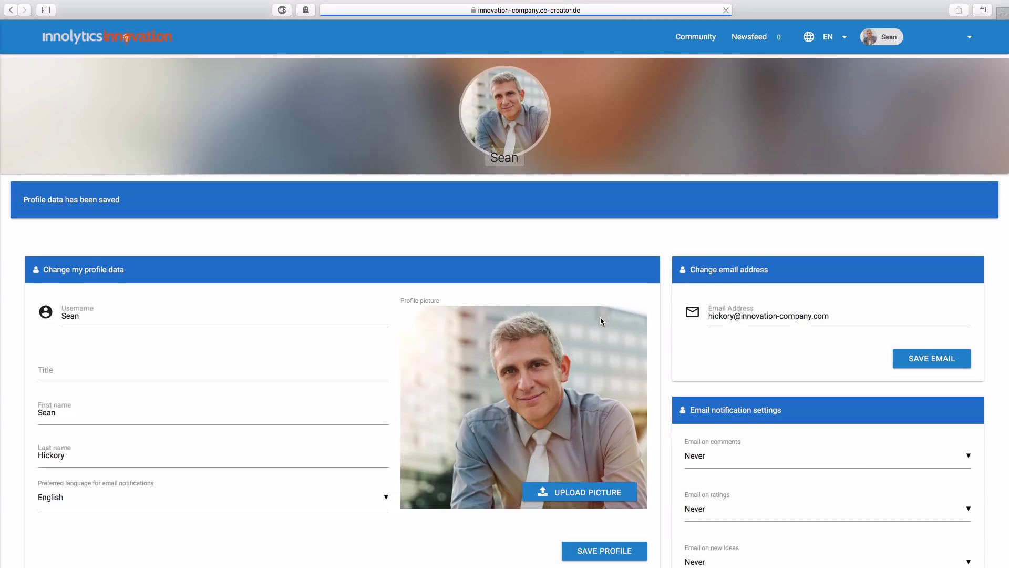
Step: Set immediate emails for comments, ratings and new ideas, Daily summary for follows, and save
{"action": "scroll", "coordinate": [600, 318], "scroll_direction": "down", "scroll_amount": 5}
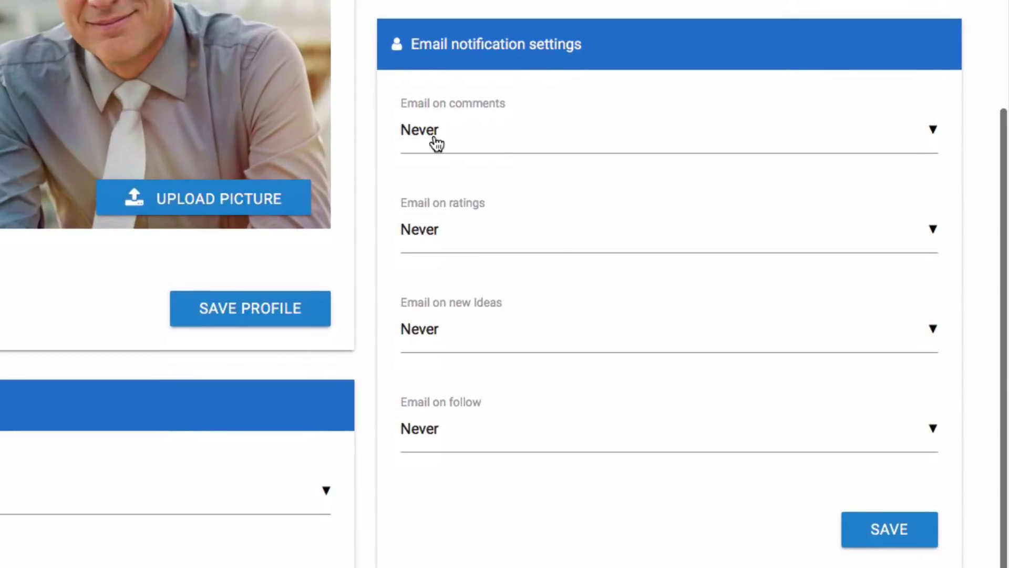
{"action": "left_click", "coordinate": [436, 143]}
{"action": "left_click", "coordinate": [441, 238]}
{"action": "left_click", "coordinate": [439, 234]}
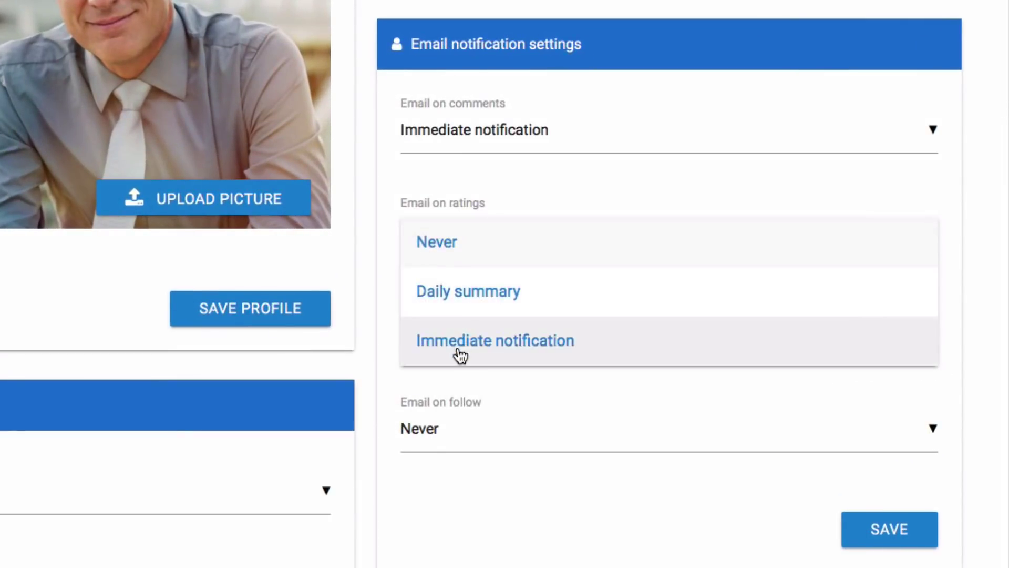
{"action": "left_click", "coordinate": [456, 344]}
{"action": "left_click", "coordinate": [449, 330]}
{"action": "left_click", "coordinate": [467, 431]}
{"action": "left_click", "coordinate": [448, 494]}
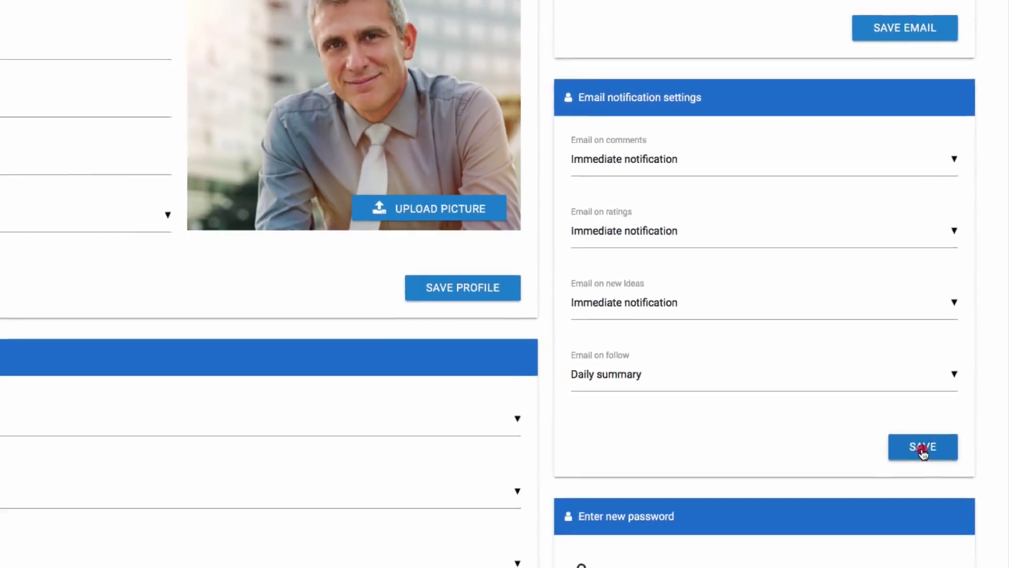
{"action": "left_click", "coordinate": [888, 541]}
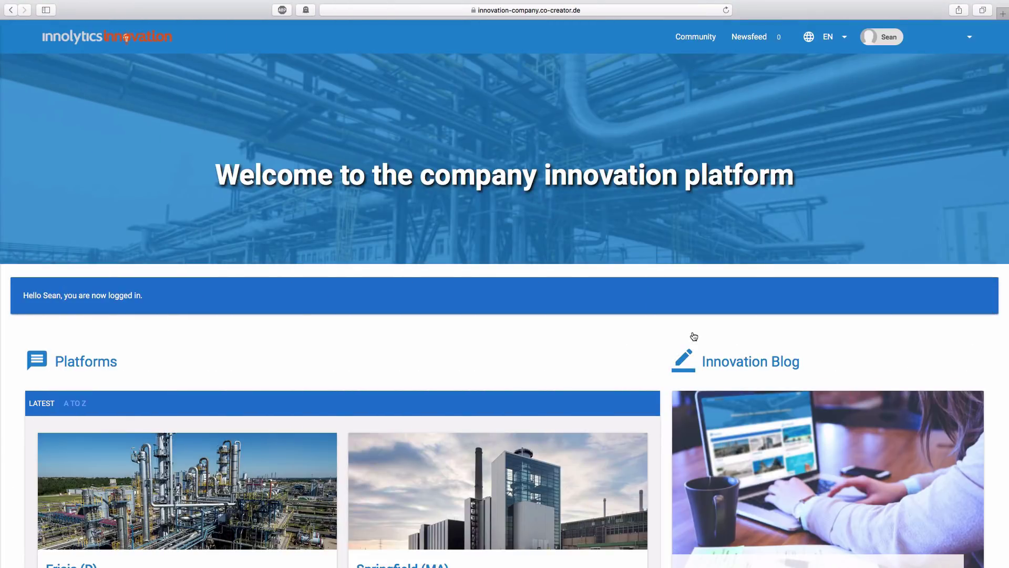
{"action": "scroll", "coordinate": [693, 336], "scroll_direction": "down", "scroll_amount": 8}
{"action": "scroll", "coordinate": [692, 331], "scroll_direction": "up", "scroll_amount": 8}
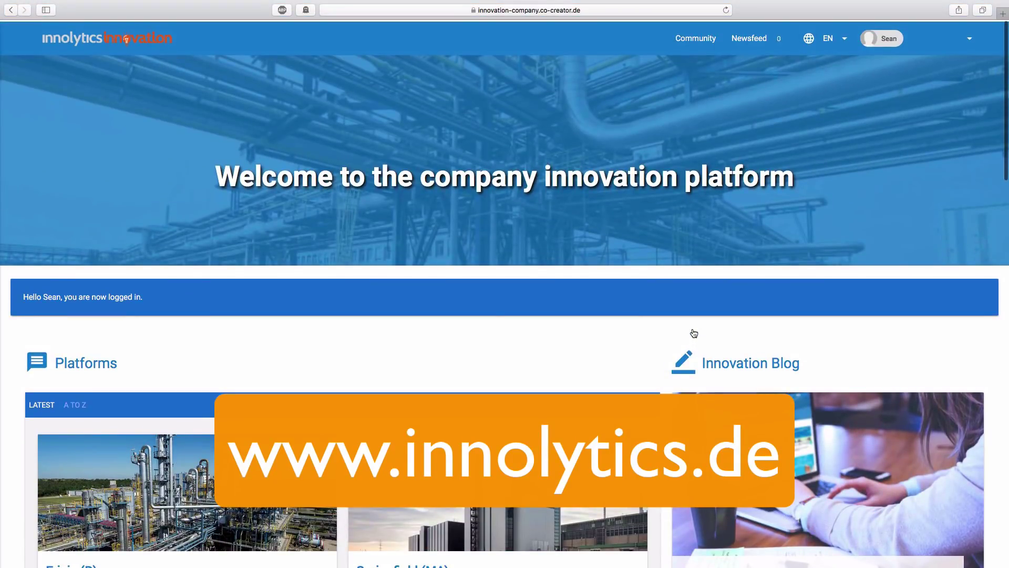